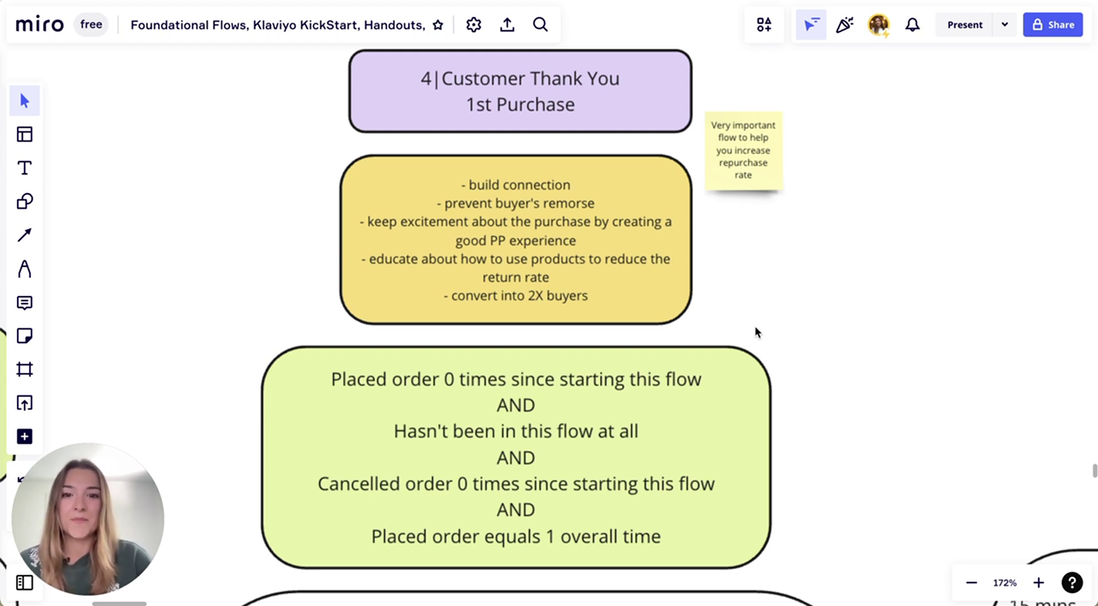
Examine the first-purchase Customer Thank You plan, from its flow filters through the sequence of delays and emails.
scroll(750, 366, down, 1)
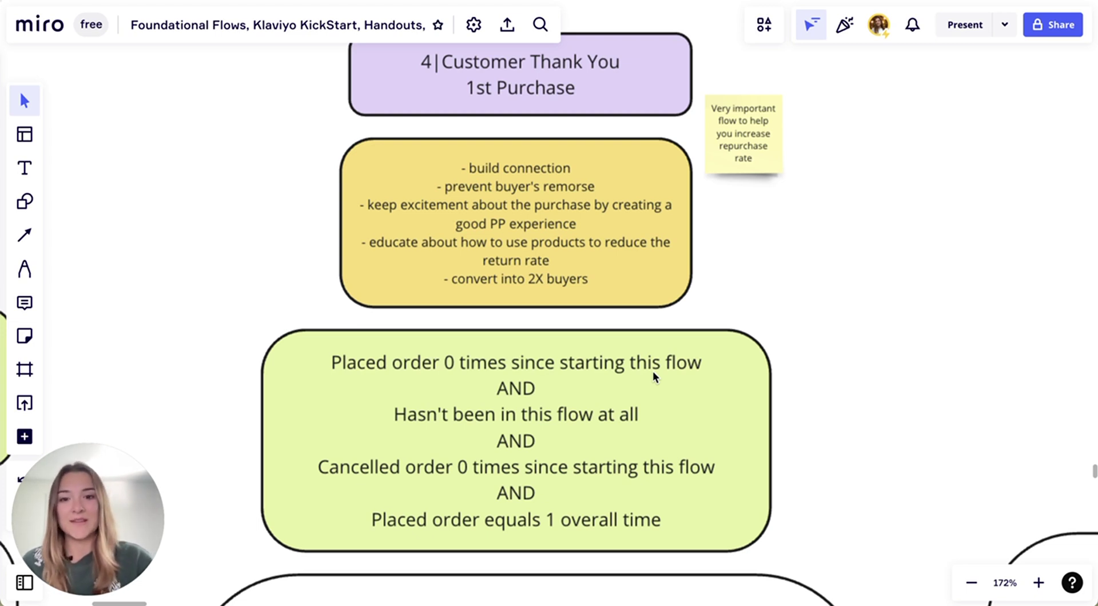
scroll(587, 526, down, 7)
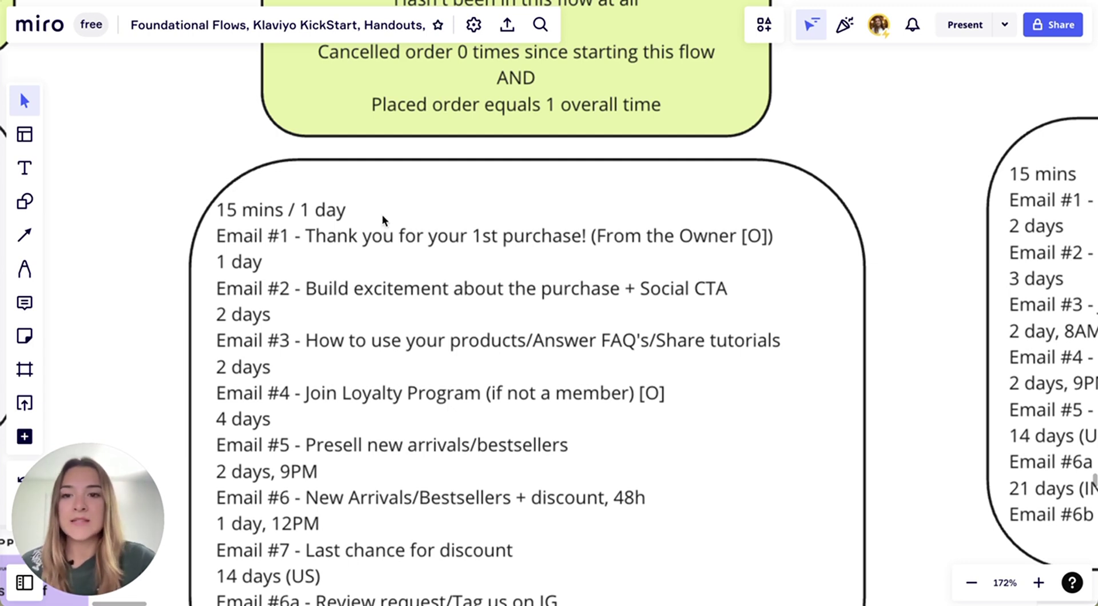
click(366, 216)
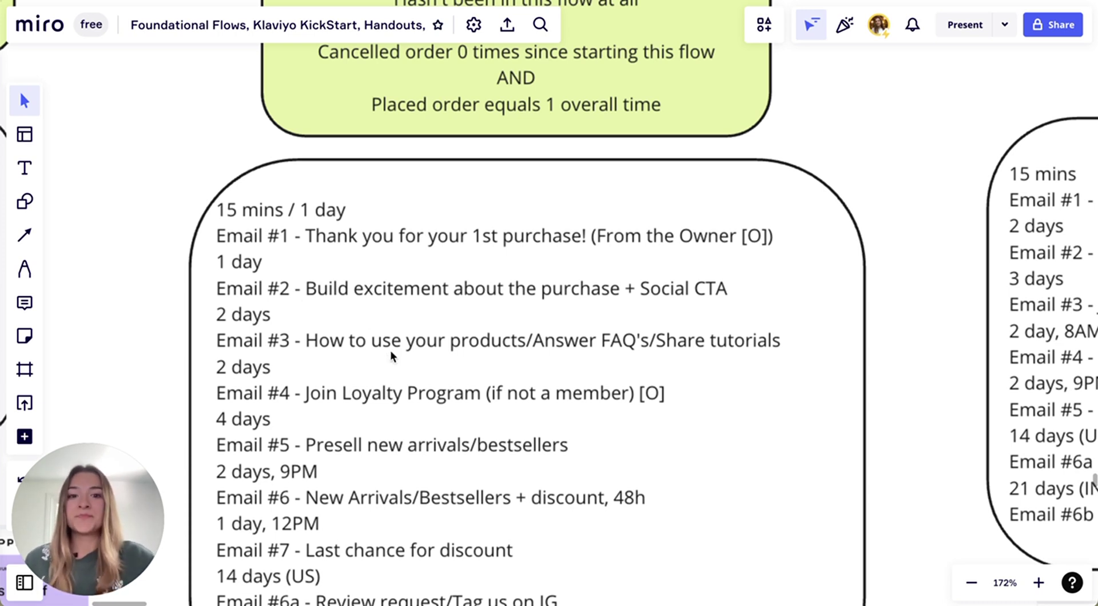
click(263, 292)
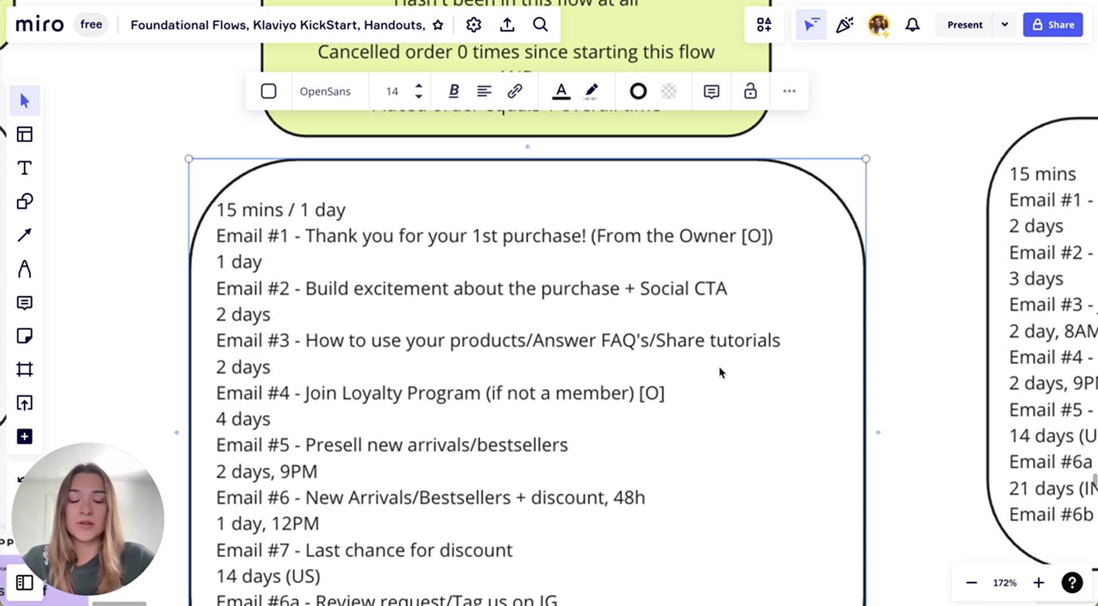
scroll(781, 353, down, 1)
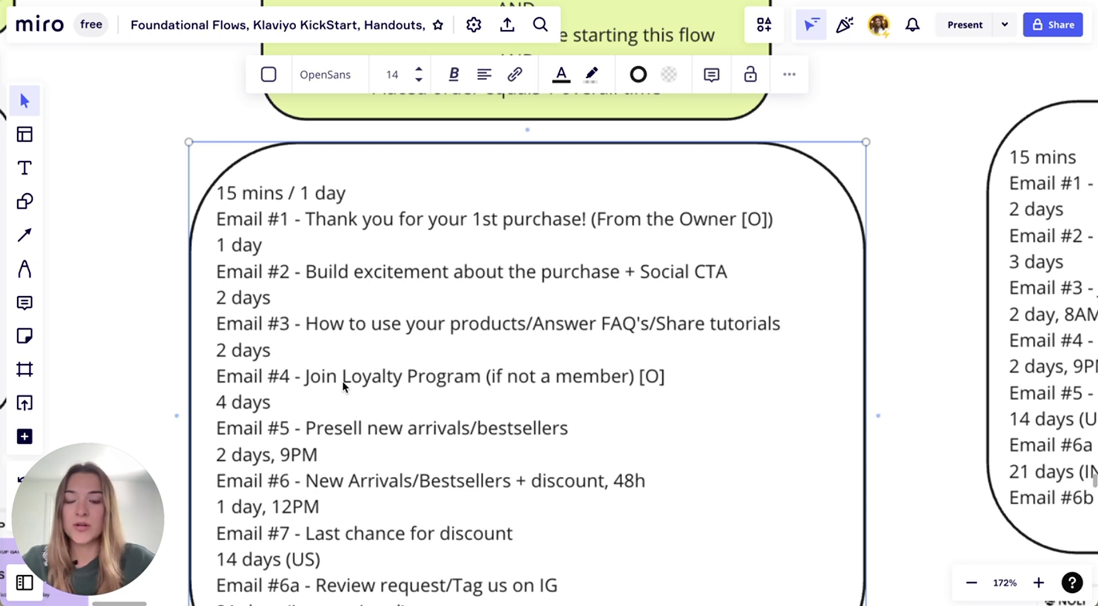
scroll(344, 385, down, 1)
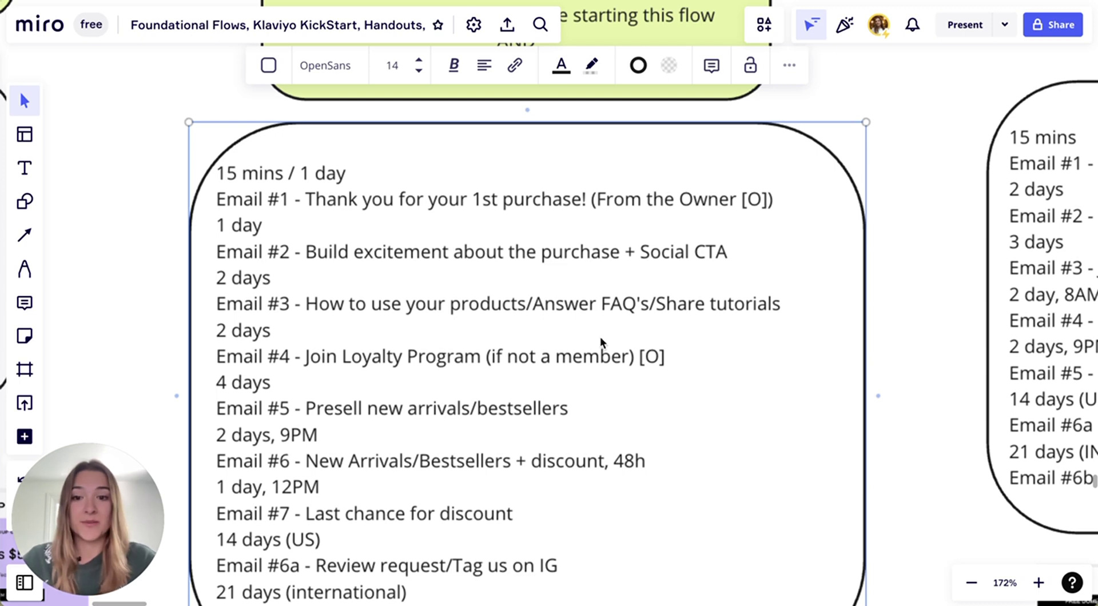
scroll(595, 425, down, 2)
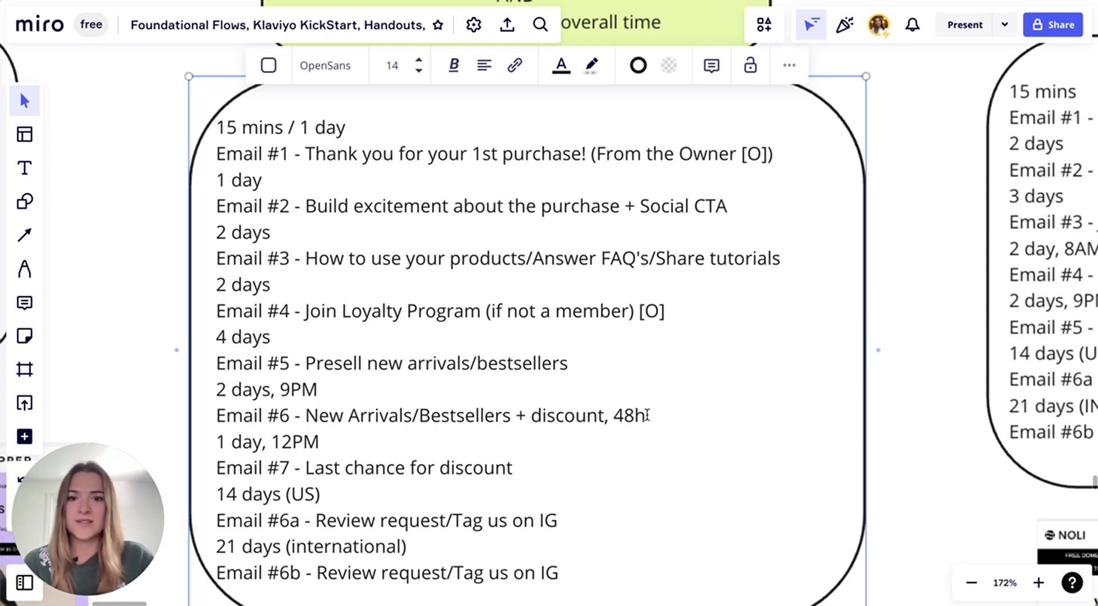
click(514, 466)
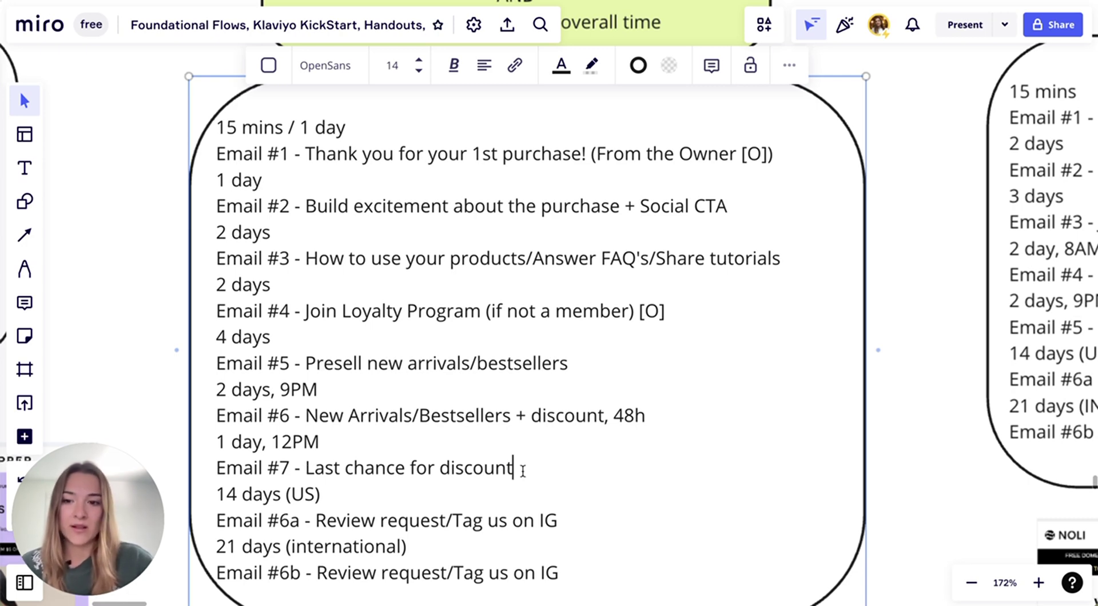
scroll(523, 470, down, 1)
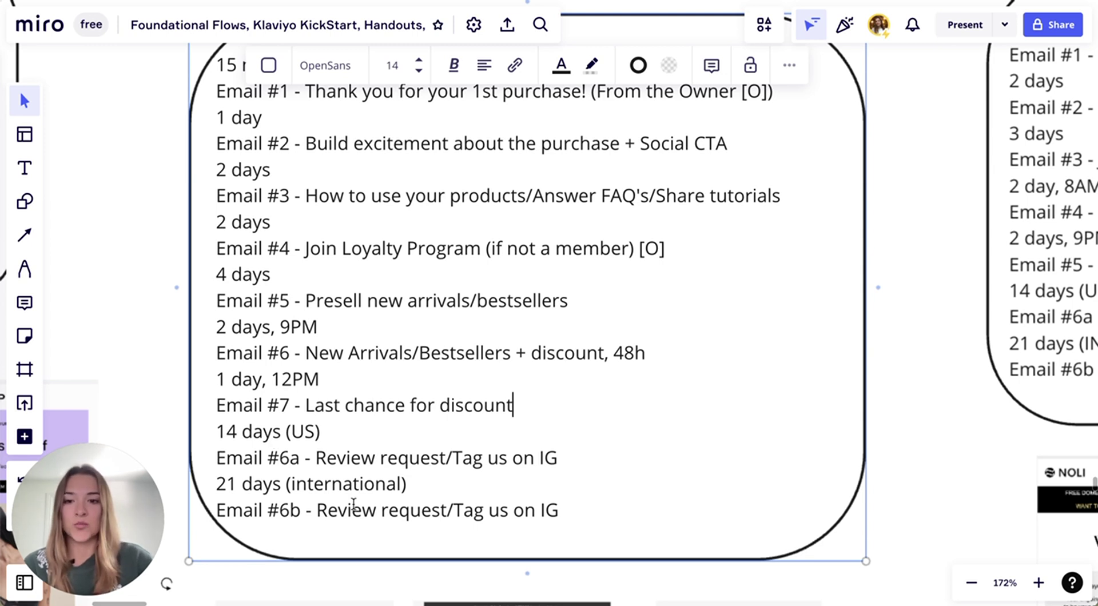
Renumber the two review request emails at the end of the sequence as #8a and #8b.
click(286, 458)
key(Delete)
text(8)
key(Down)
key(Down)
key(BackSpace)
text(8)
click(469, 480)
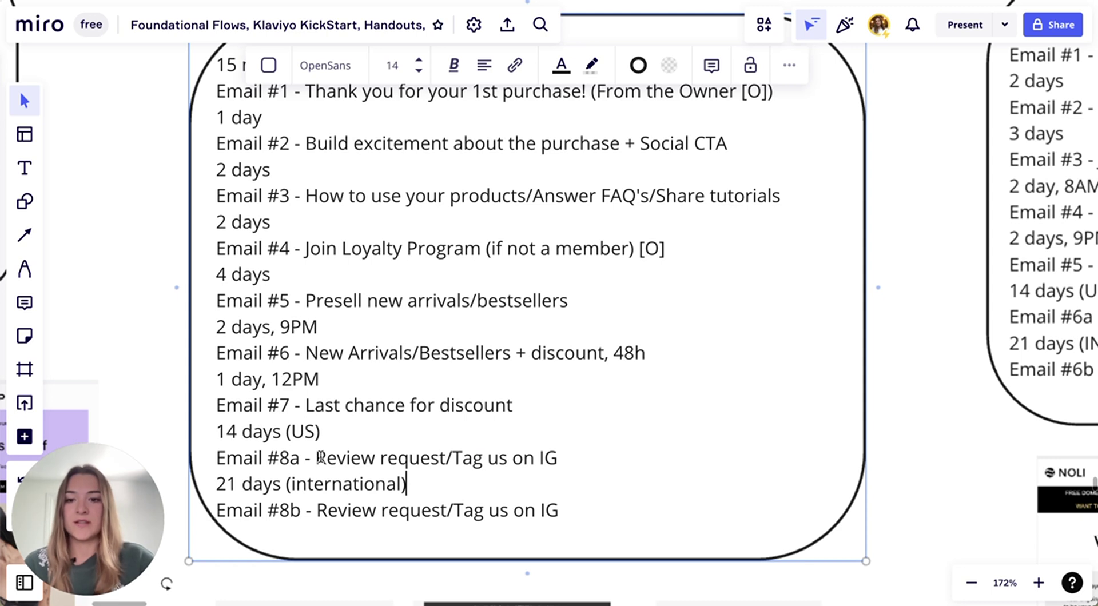
Highlight the Instagram tagging wording of Email #8a and the "(US)" label of the delay above it.
drag(560, 458, 465, 459)
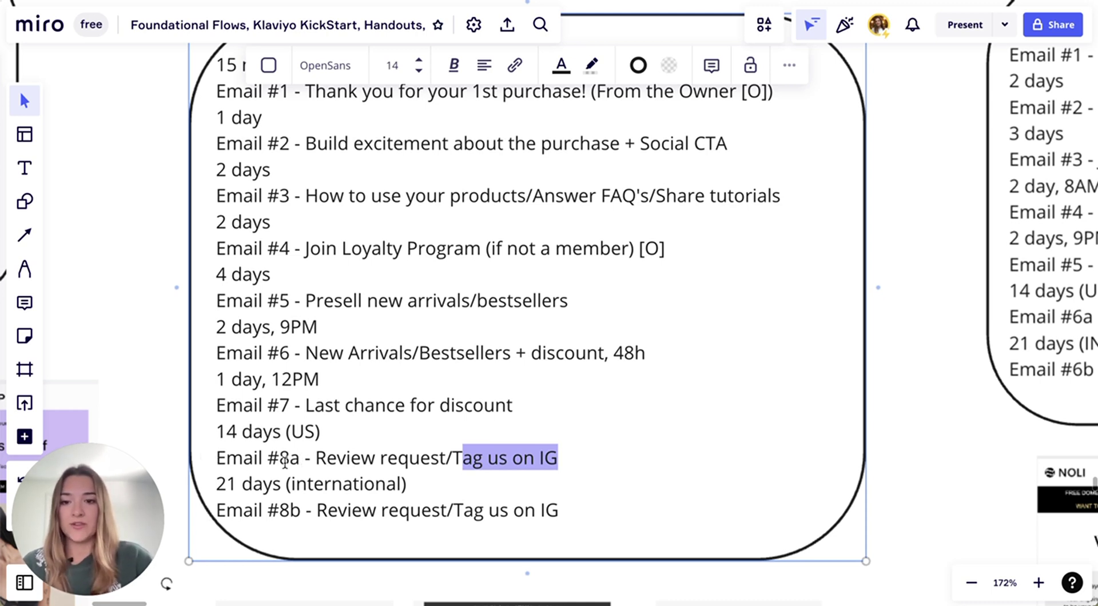
drag(334, 430, 281, 433)
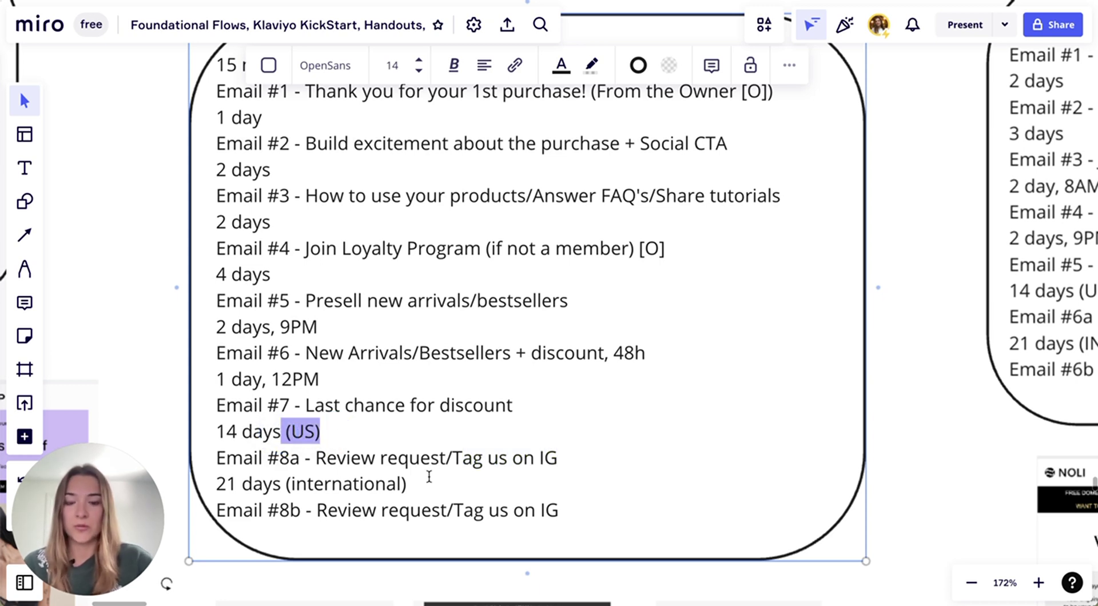
scroll(575, 449, up, 1)
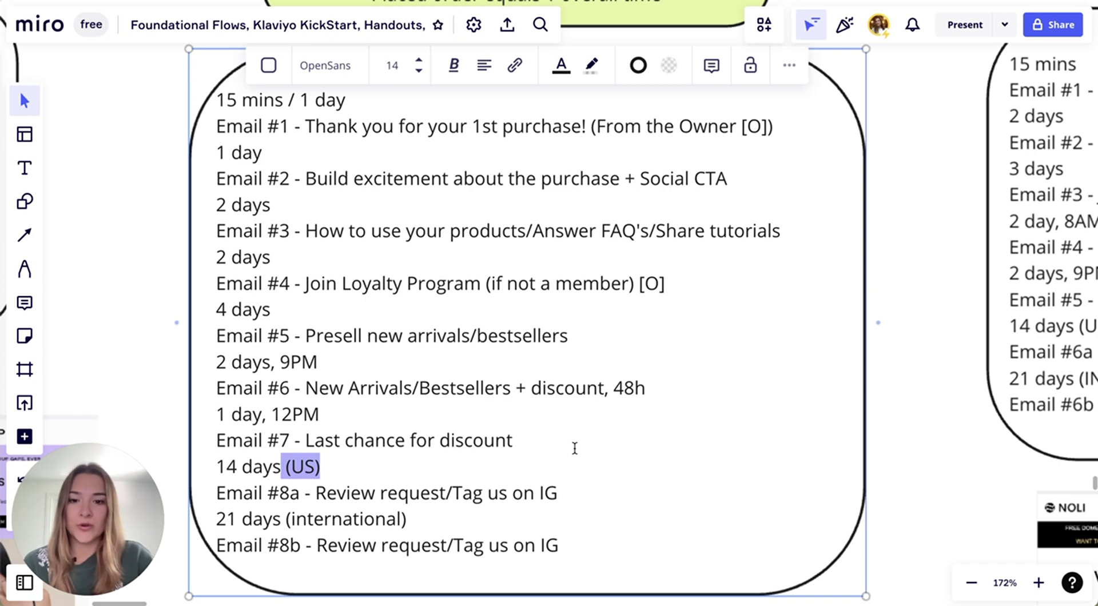
Examine The Giving Movement's founder thank-you email example below the sequence, from its greeting to its footer.
scroll(700, 304, down, 5)
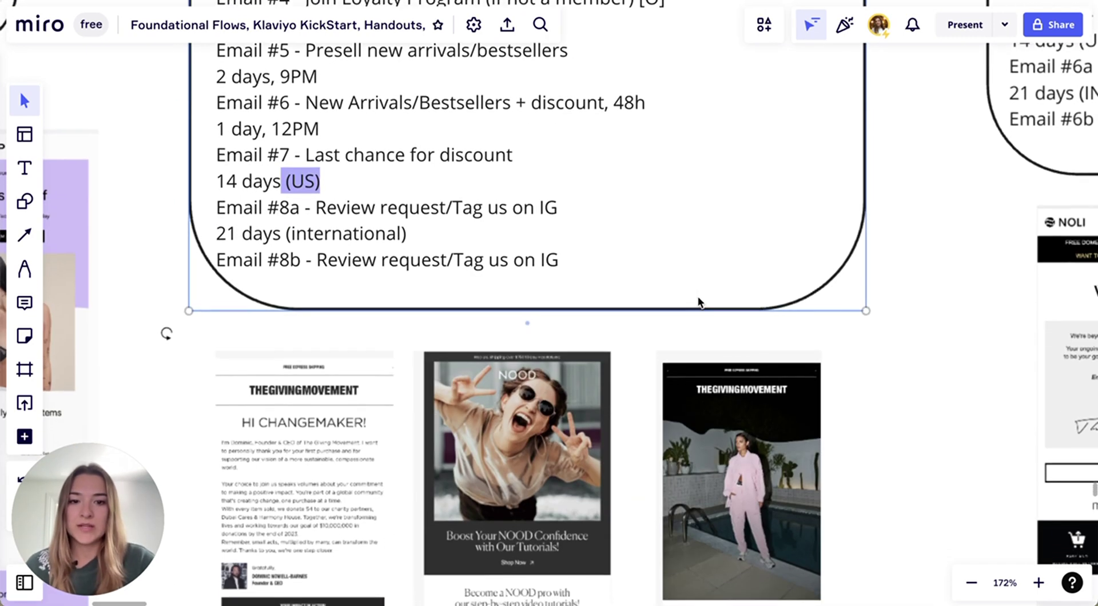
scroll(698, 296, down, 3)
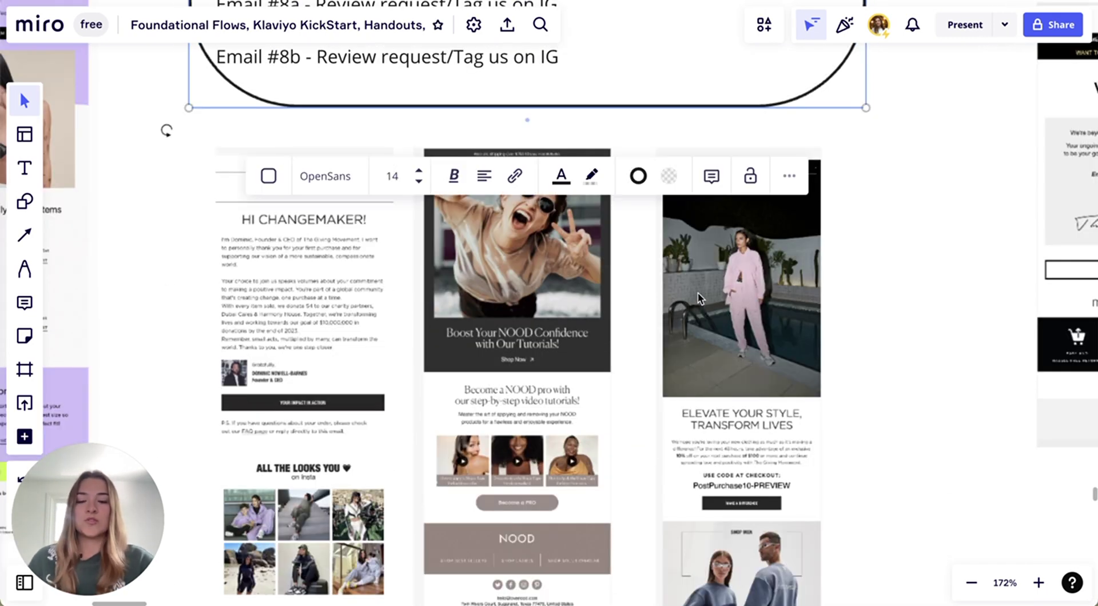
scroll(455, 294, up, 3)
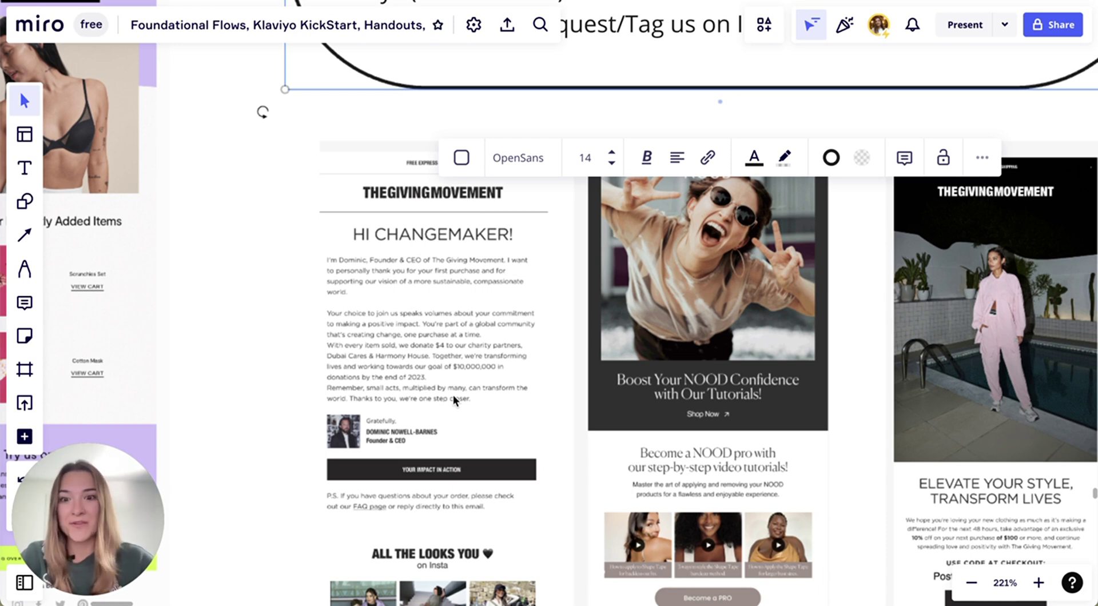
scroll(453, 395, up, 4)
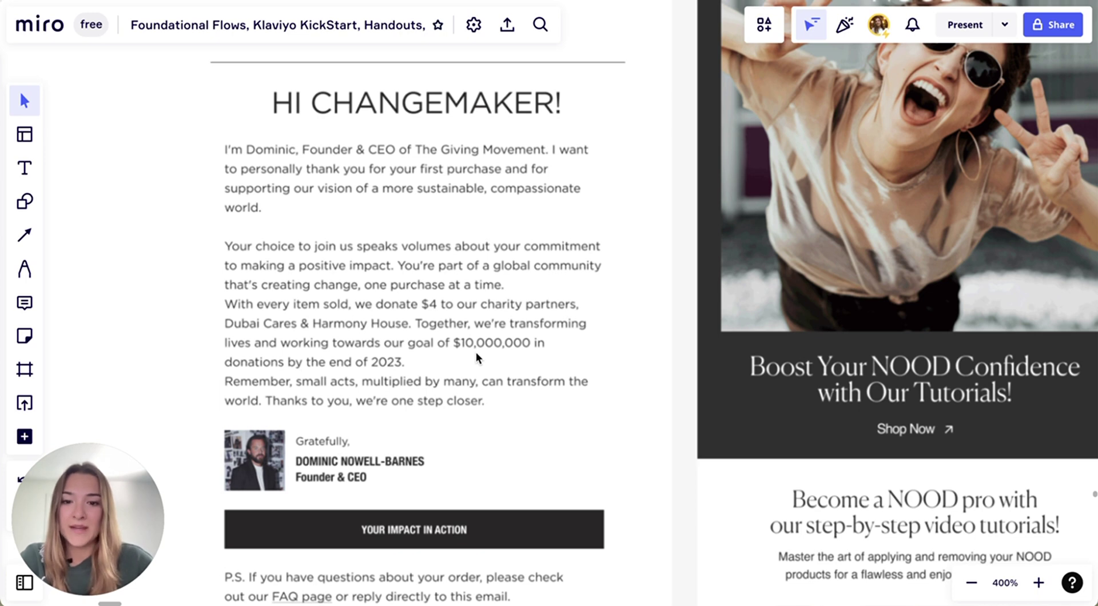
scroll(476, 352, down, 2)
scroll(435, 543, down, 3)
scroll(462, 528, down, 10)
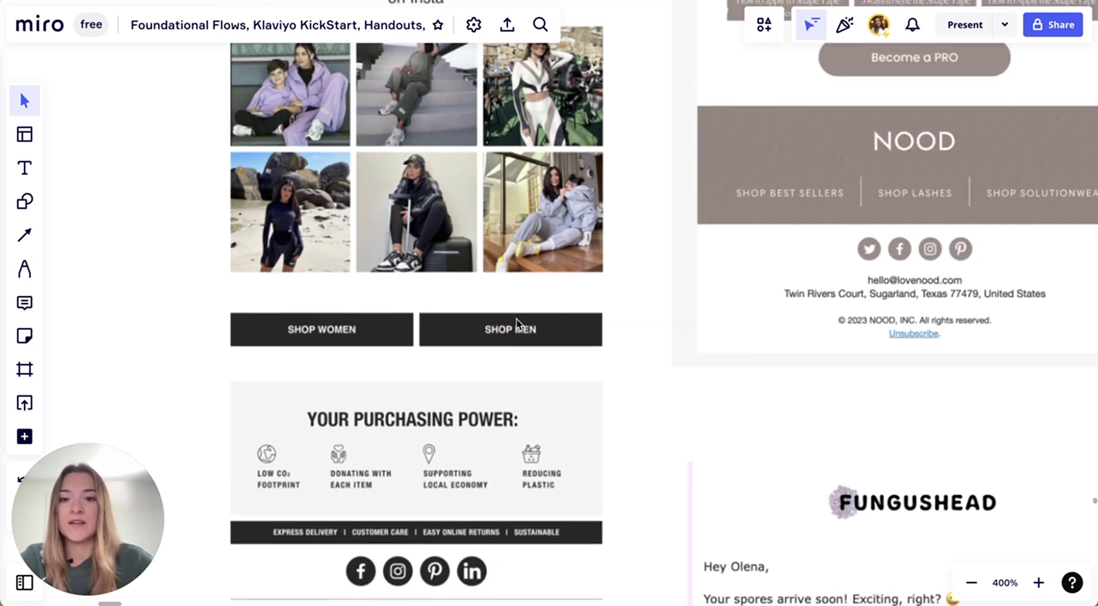
scroll(516, 323, down, 2)
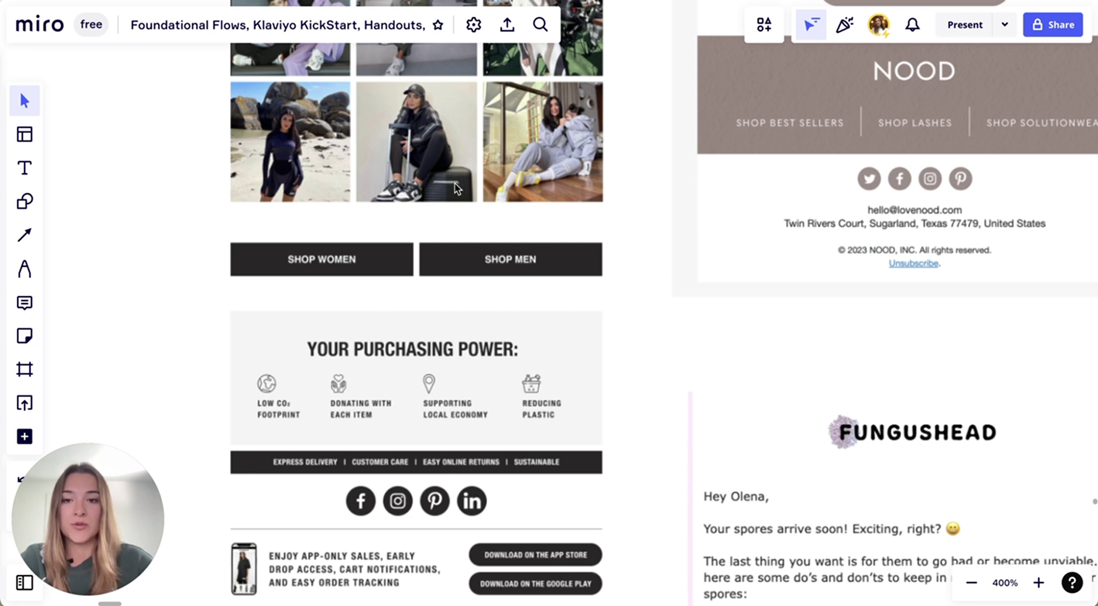
scroll(444, 294, up, 1)
scroll(403, 468, down, 5)
scroll(456, 349, up, 9)
scroll(458, 371, up, 10)
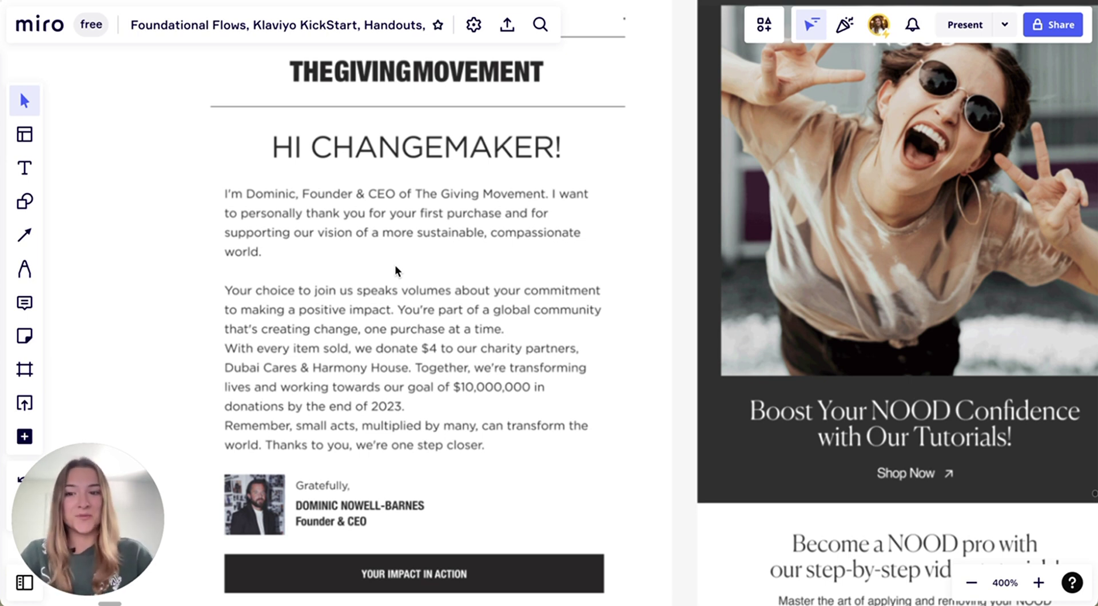
Examine the NOOD product tutorial email example, including its step-by-step video section.
scroll(398, 271, down, 5)
scroll(686, 368, right, 2)
scroll(687, 367, up, 4)
scroll(686, 366, down, 5)
scroll(514, 397, up, 8)
scroll(514, 397, down, 10)
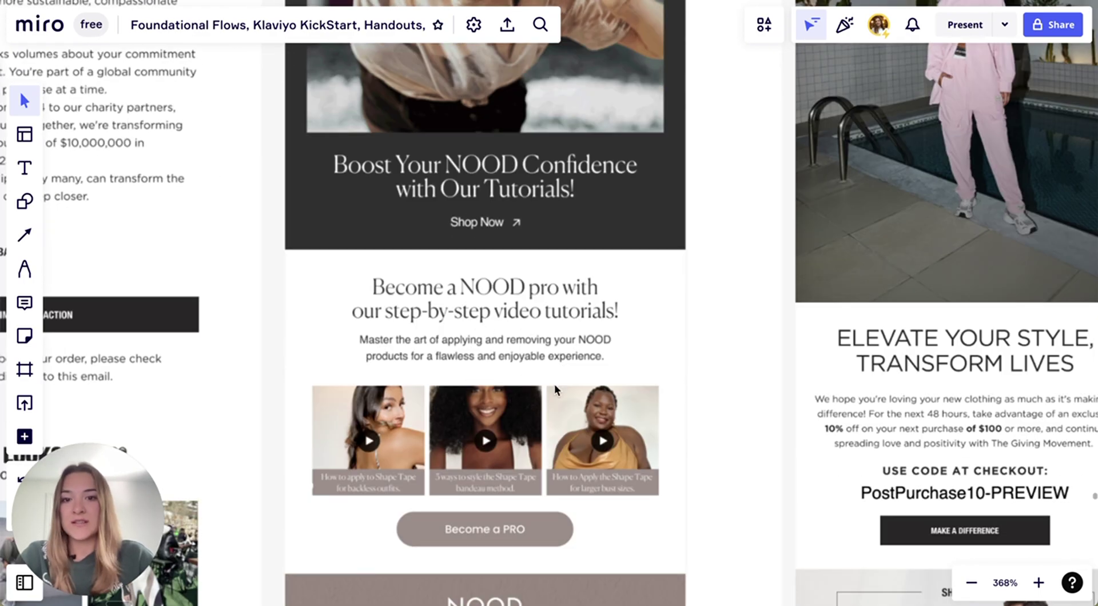
scroll(554, 386, up, 3)
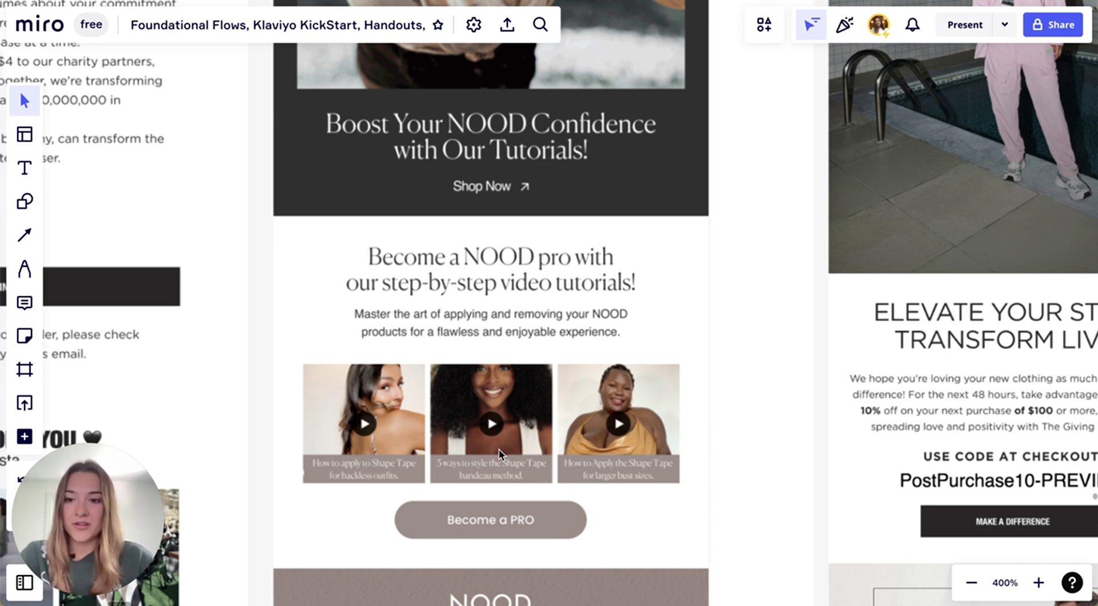
scroll(499, 455, down, 1)
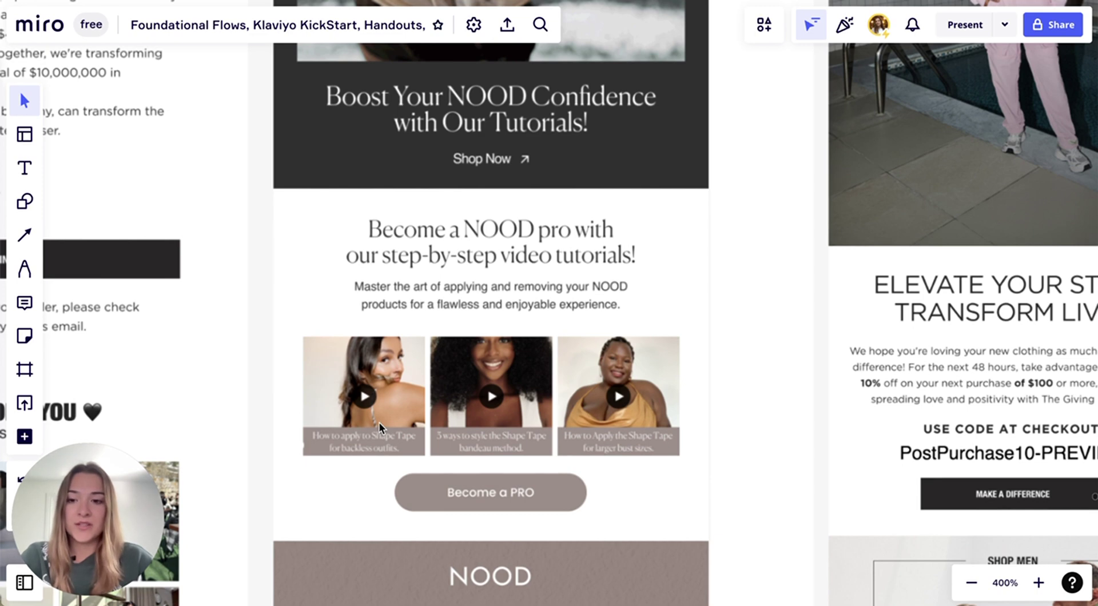
scroll(421, 432, up, 1)
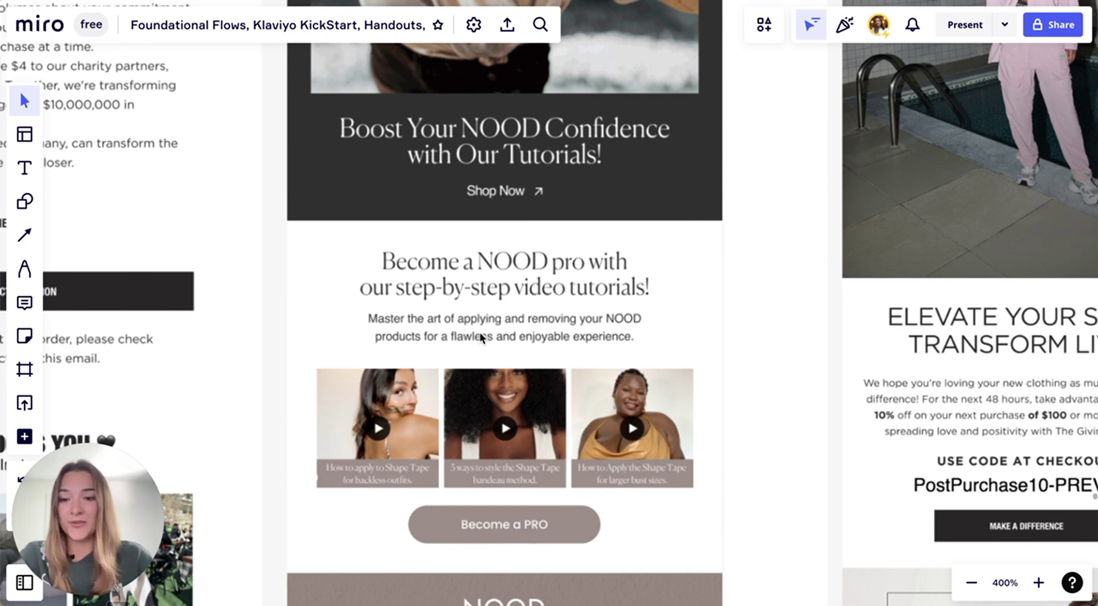
Examine The Giving Movement's post-purchase discount email example, including its offer text, checkout code and shop sections.
scroll(481, 337, down, 4)
scroll(497, 335, up, 2)
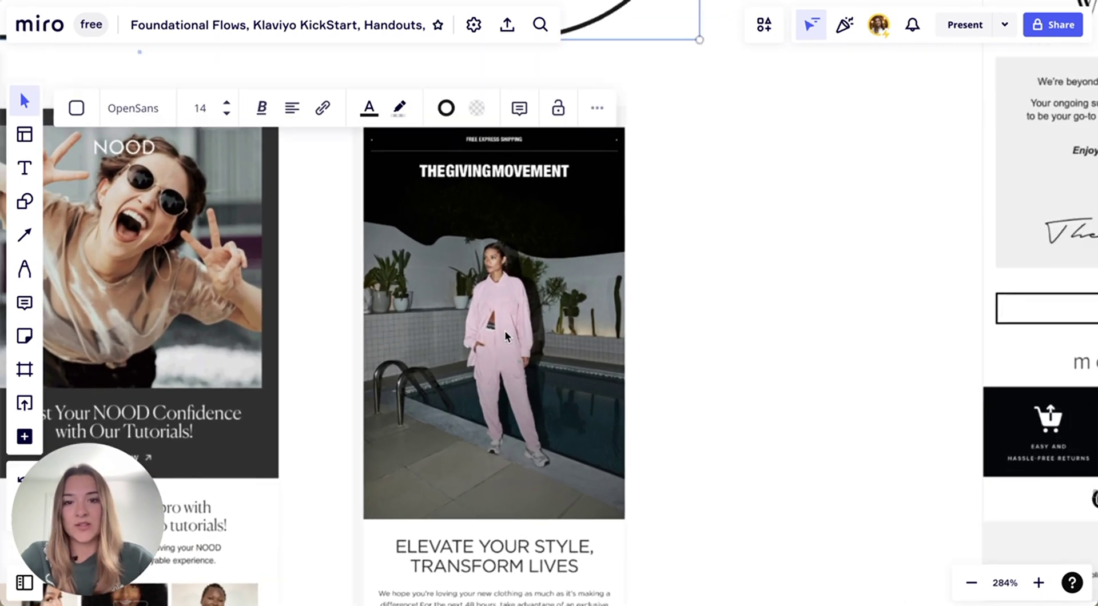
click(688, 304)
scroll(543, 314, down, 2)
scroll(544, 314, down, 2)
scroll(544, 314, up, 2)
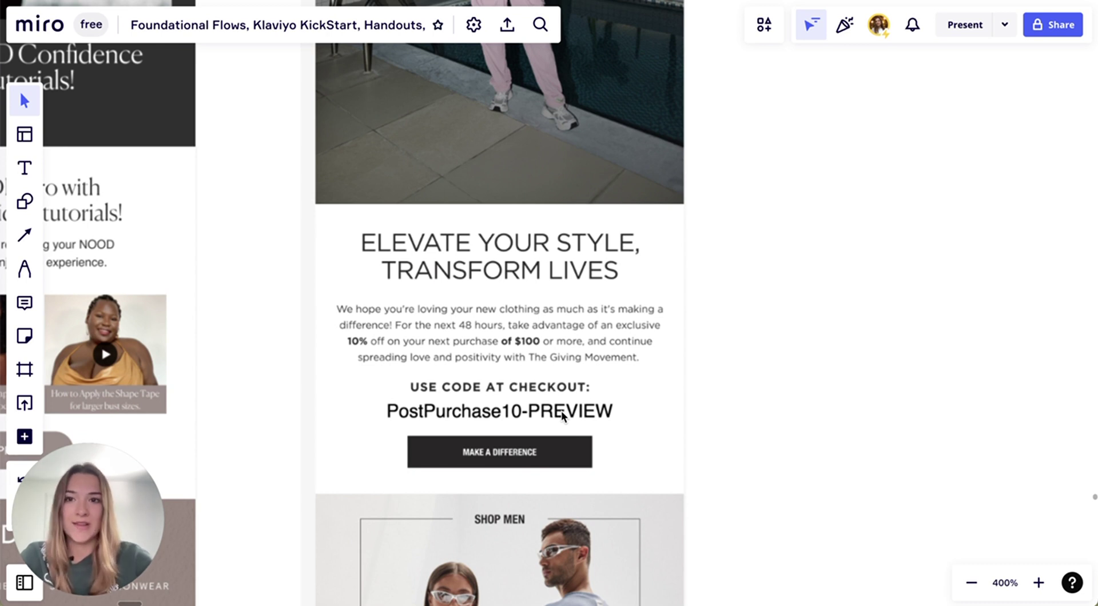
click(784, 304)
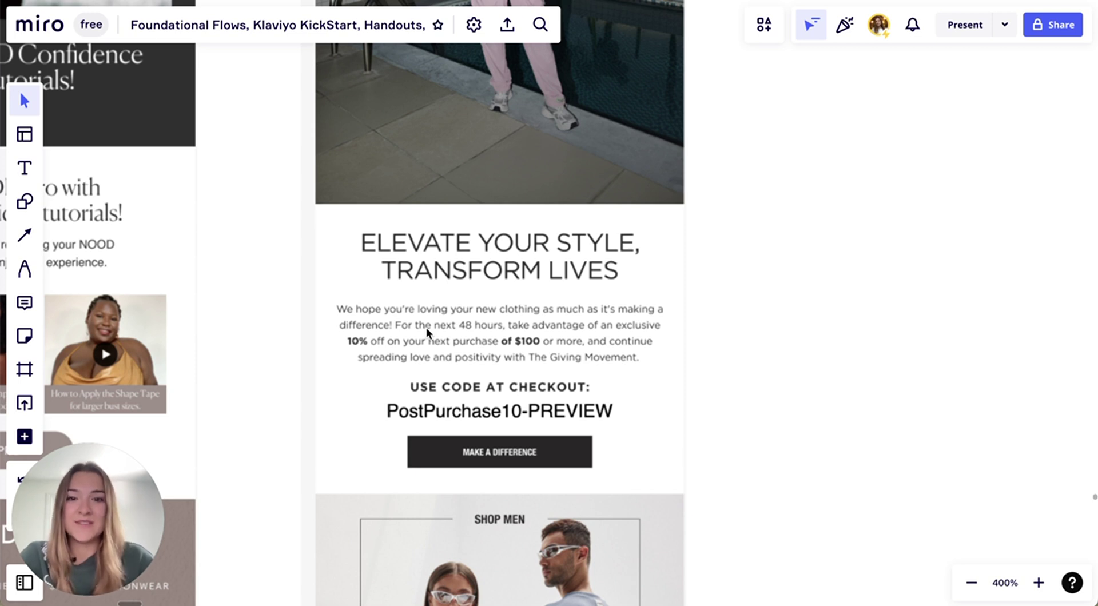
scroll(572, 412, down, 5)
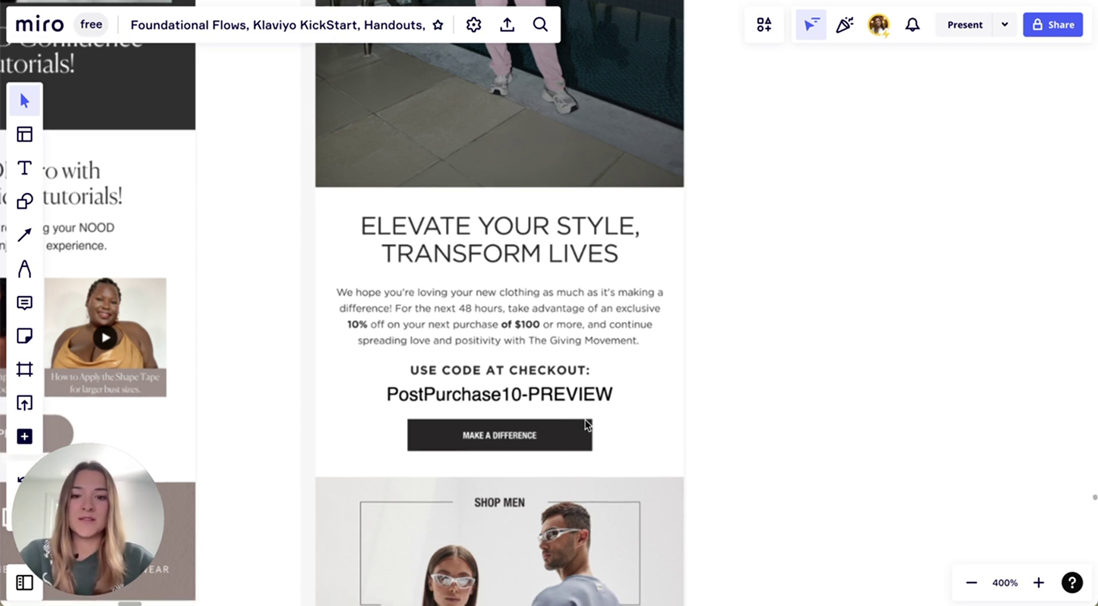
scroll(566, 403, down, 1)
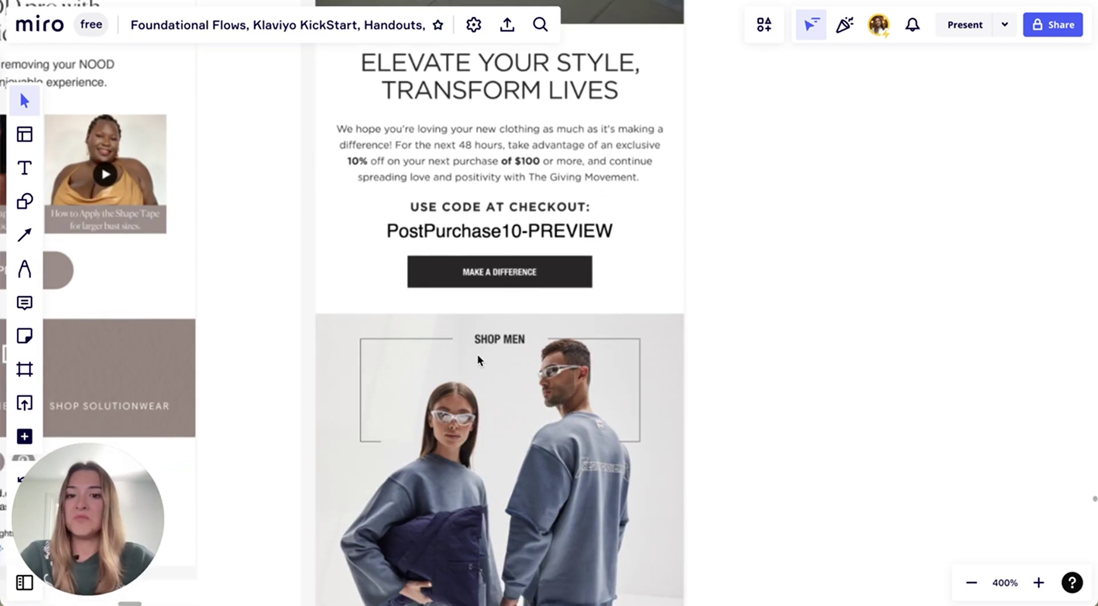
scroll(517, 341, down, 1)
scroll(505, 323, down, 8)
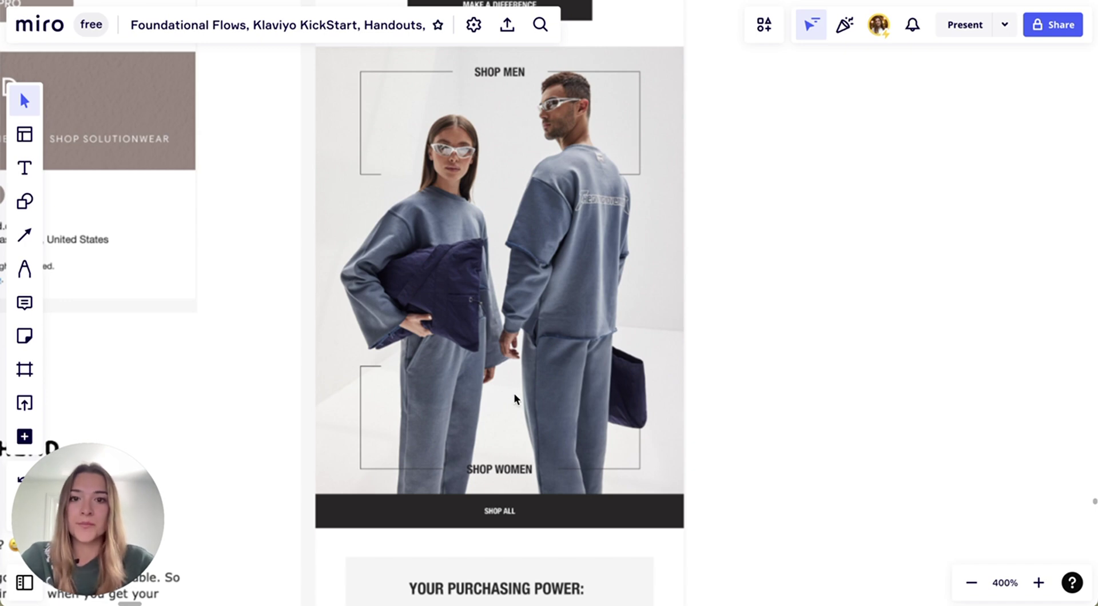
scroll(513, 401, down, 10)
Examine the Fungushead email example with its product care do's and don'ts.
scroll(477, 432, up, 10)
scroll(476, 432, up, 5)
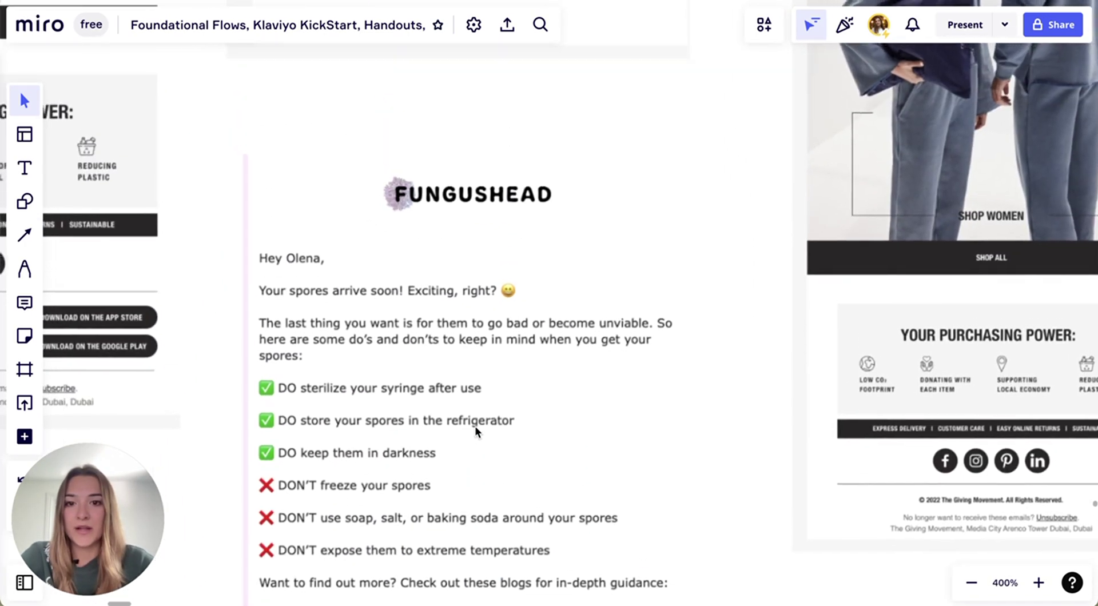
scroll(483, 429, down, 2)
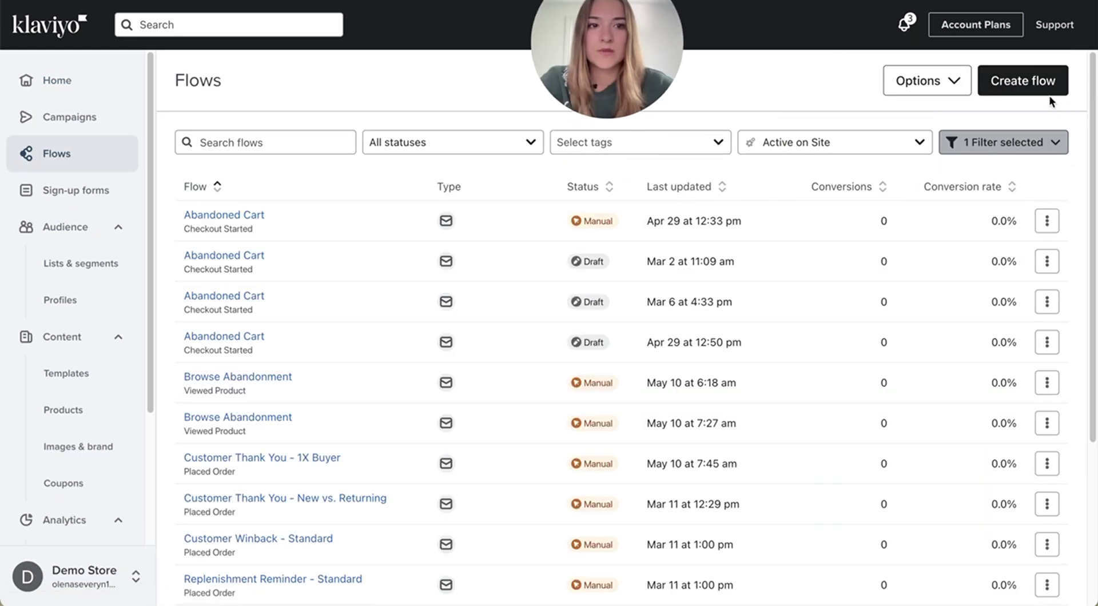
In Klaviyo, start a new flow, search the flow templates for "thank", and open the Customer Thank You "New vs. Returning" template.
click(1038, 83)
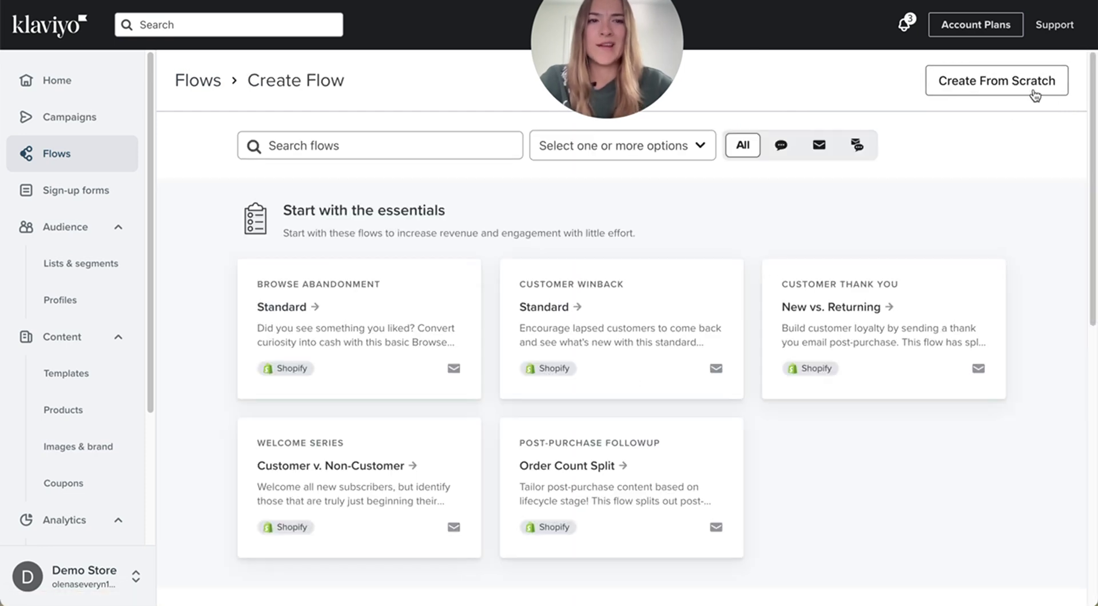
click(351, 150)
text(thank)
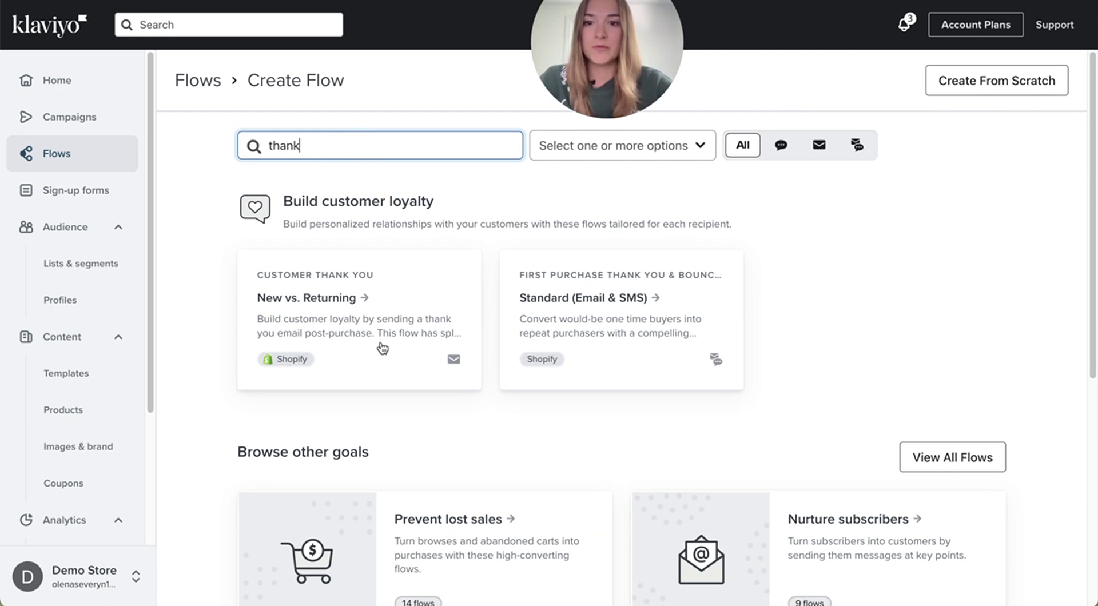
click(367, 367)
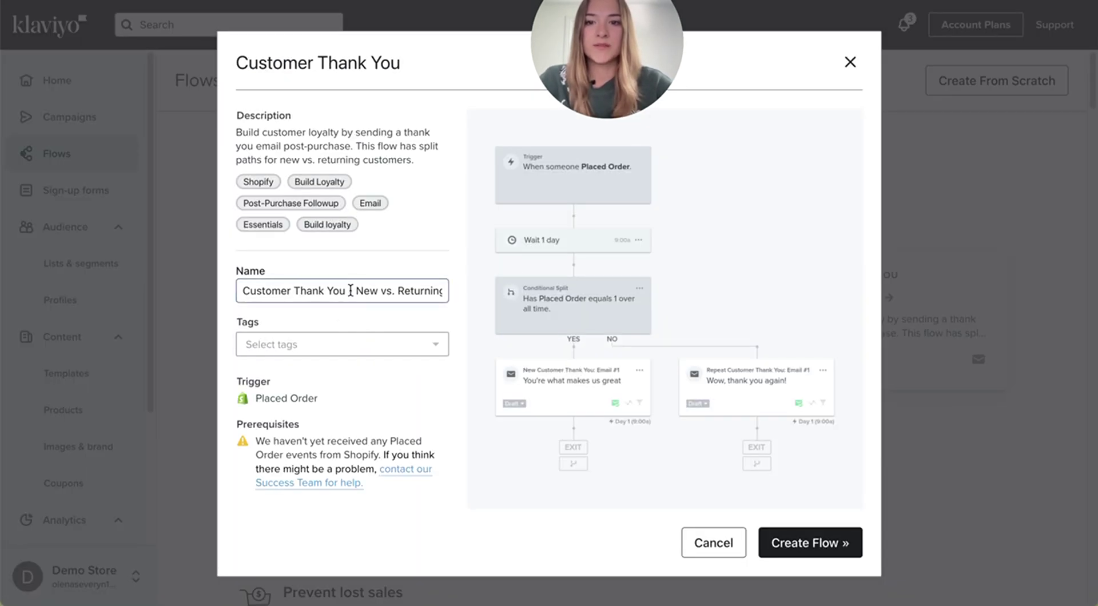
Name the flow "Customer Thank You - 1X Buyer" and create it from the template.
click(352, 290)
key(shift+End)
key(BackSpace)
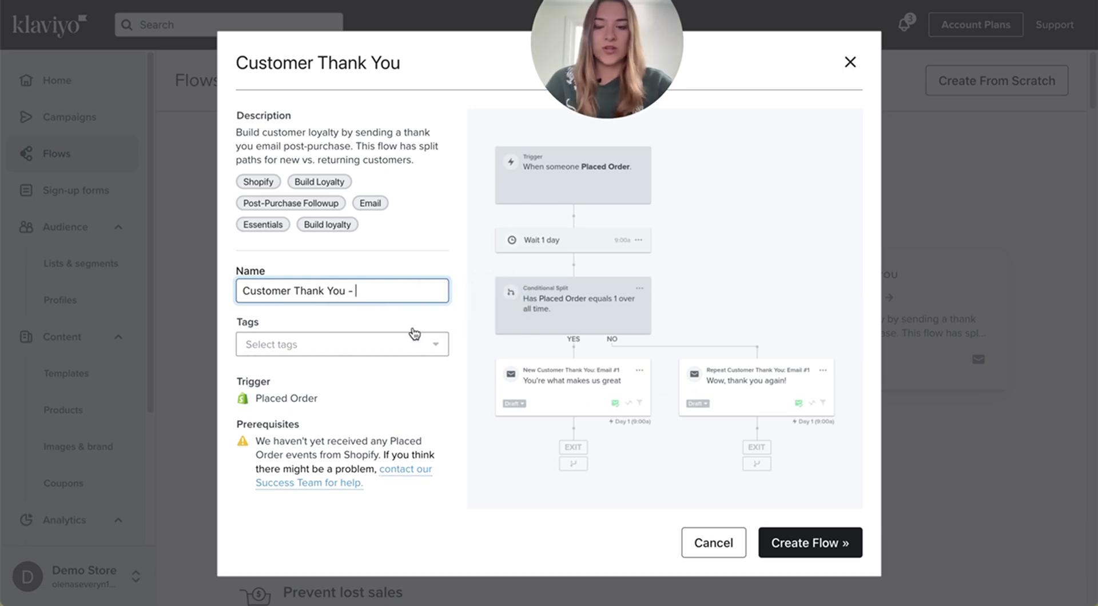
text(1X Buyer)
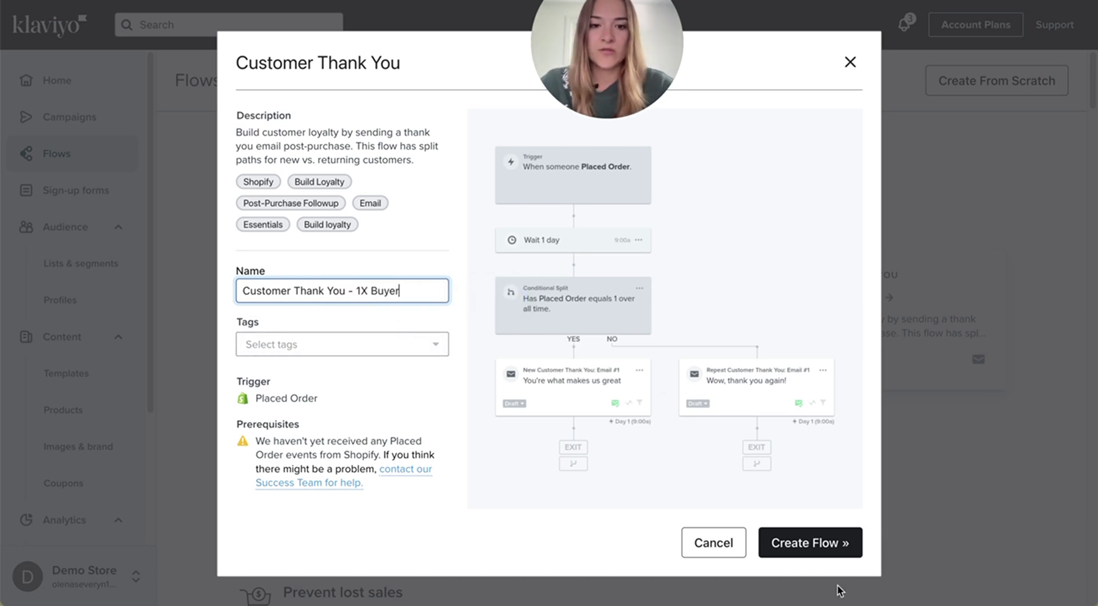
click(814, 542)
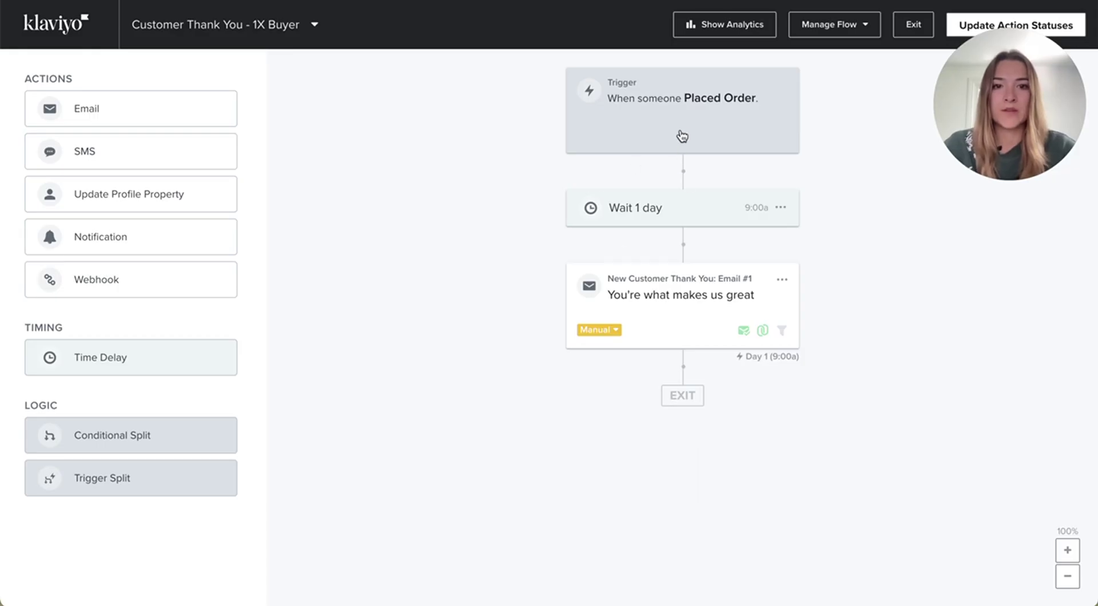
Add a flow filter to the Placed Order trigger based on what someone has done, using the Placed Order metric.
click(682, 135)
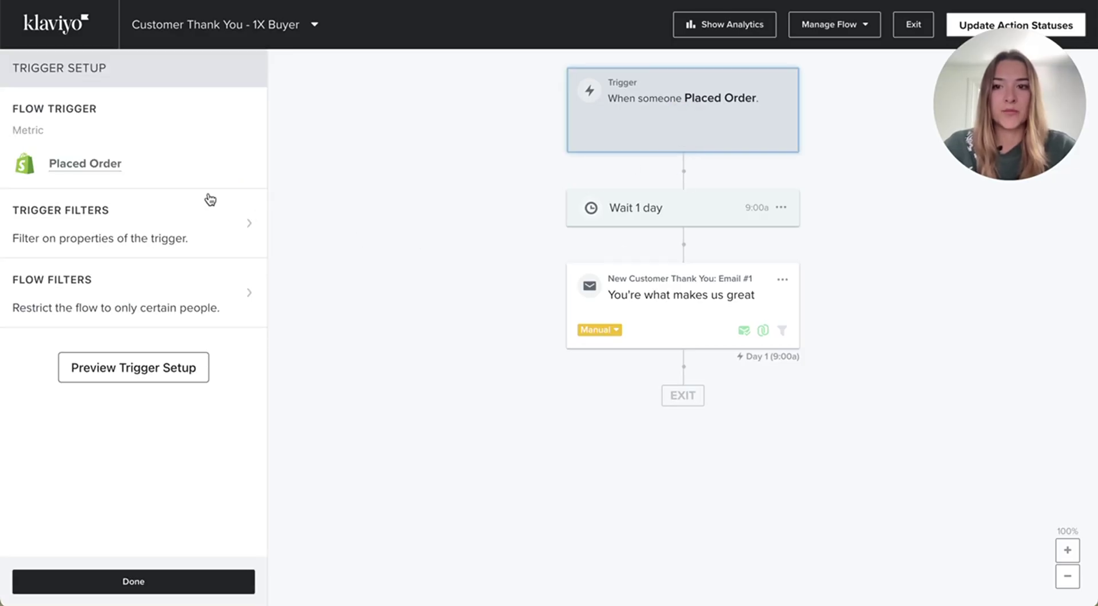
click(165, 283)
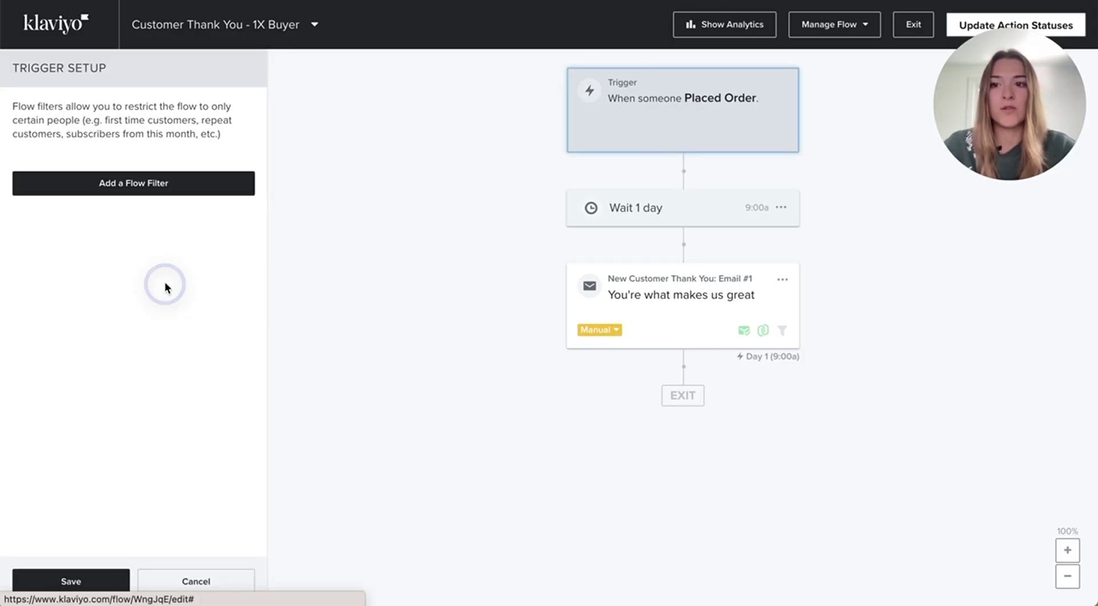
click(149, 192)
click(137, 177)
click(143, 207)
click(146, 212)
click(138, 248)
text(plac)
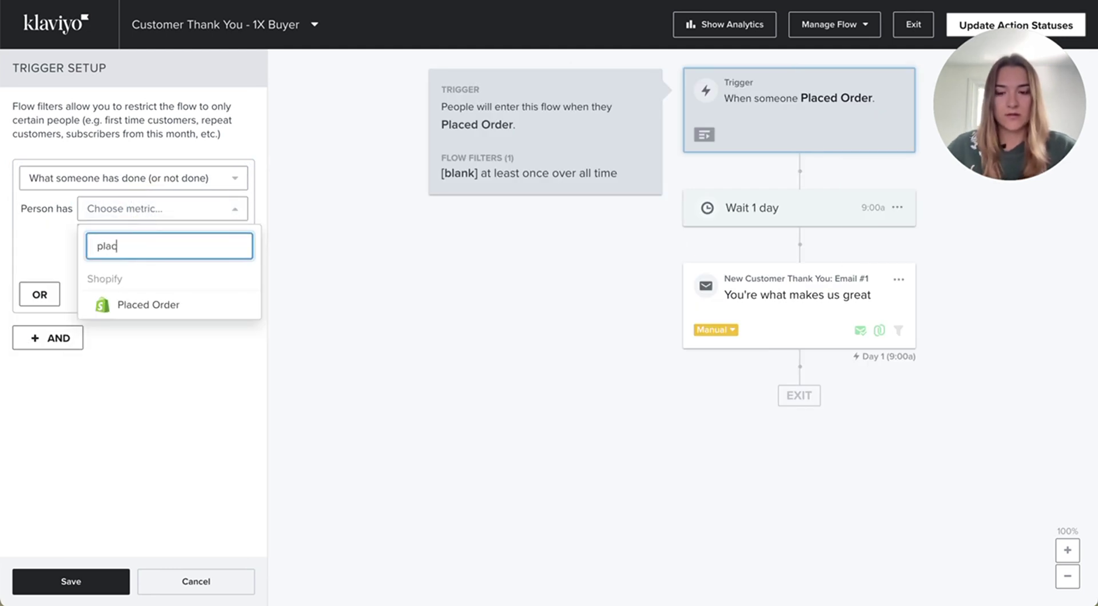
text(ed)
click(158, 313)
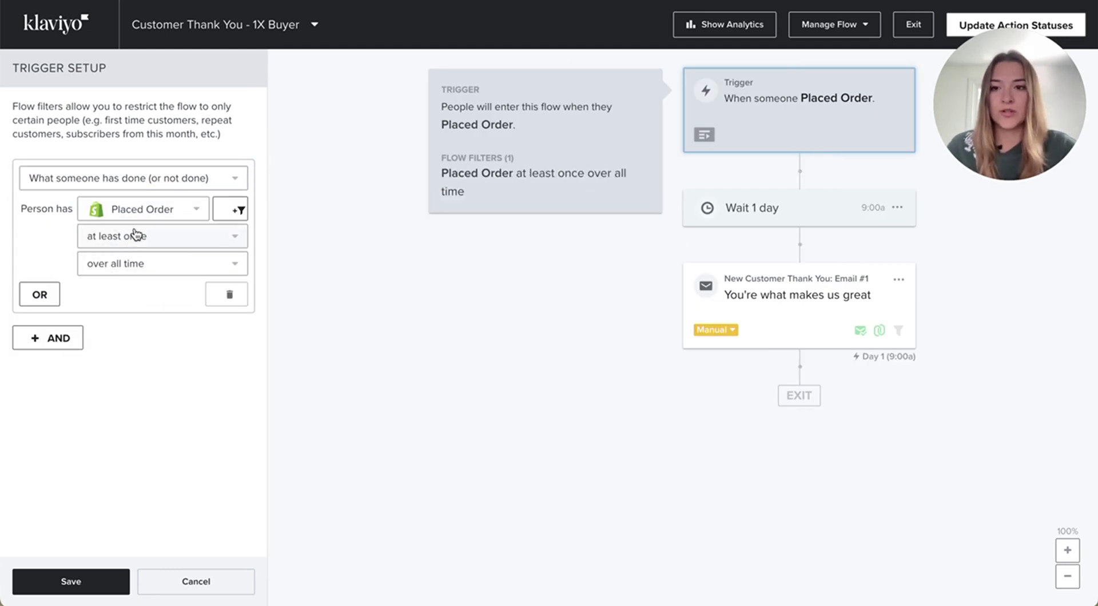
Set the Placed Order filter to zero times since starting this flow.
click(135, 235)
click(139, 290)
click(147, 264)
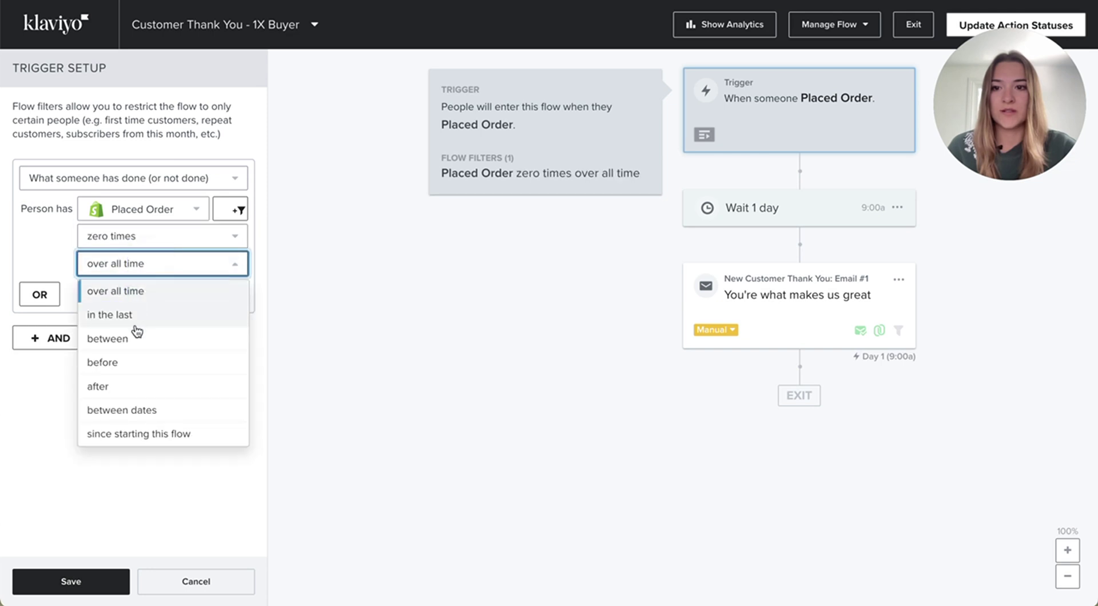
click(123, 433)
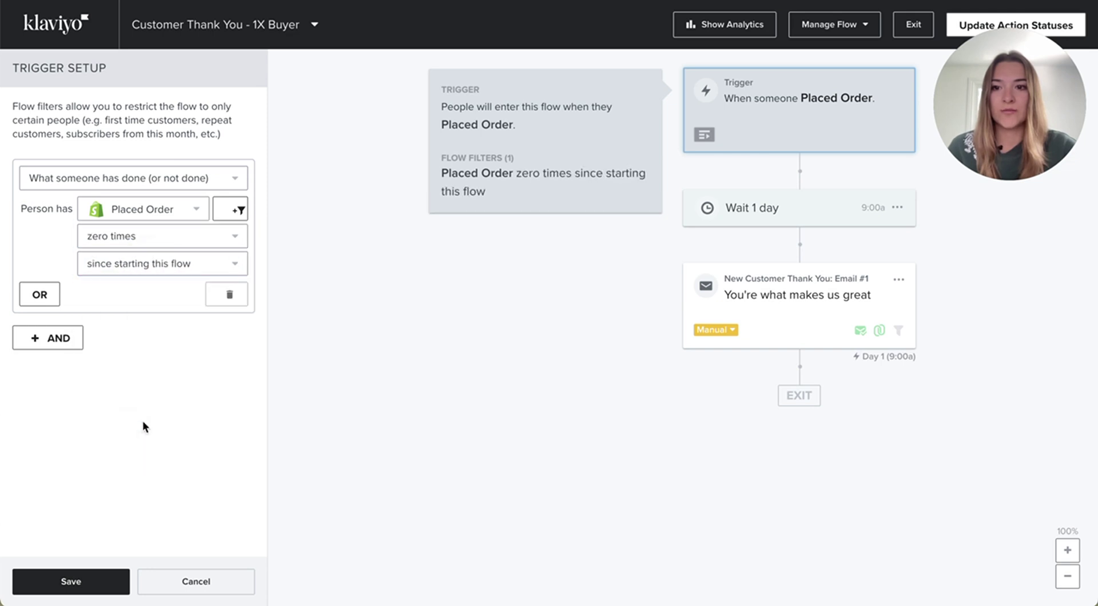
Add a second AND flow filter requiring that the person has Placed Order equals 1 over all time.
click(39, 335)
click(92, 382)
click(116, 152)
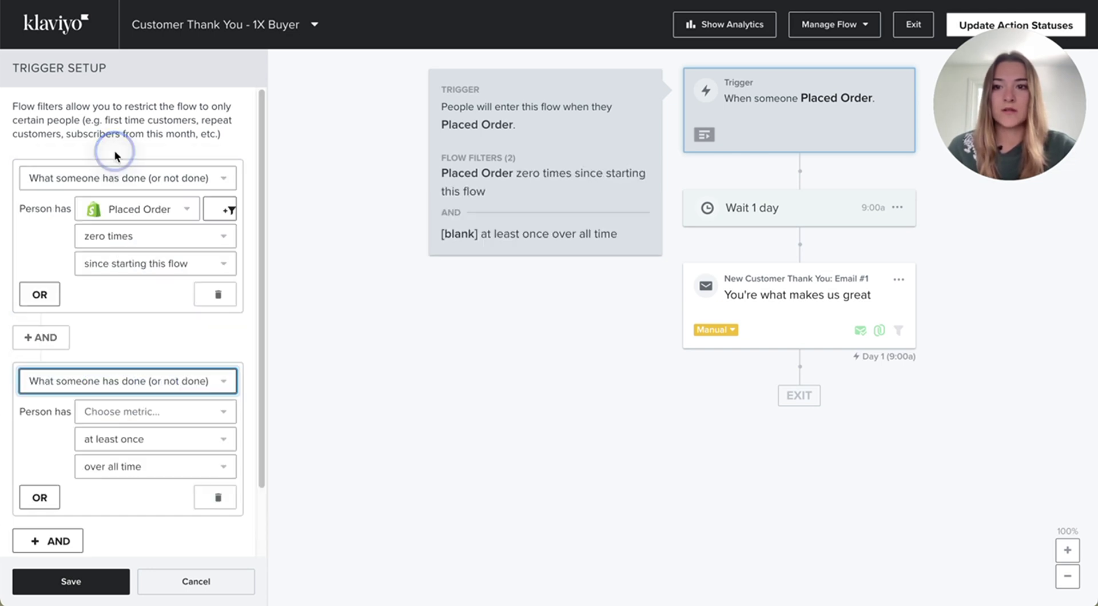
click(114, 415)
click(112, 446)
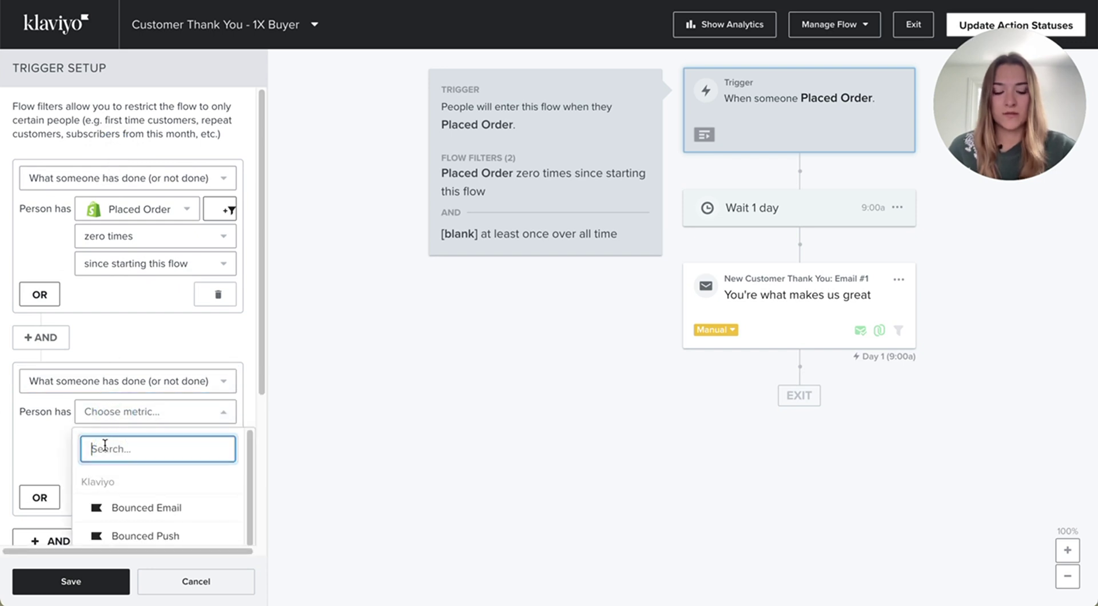
text(placed)
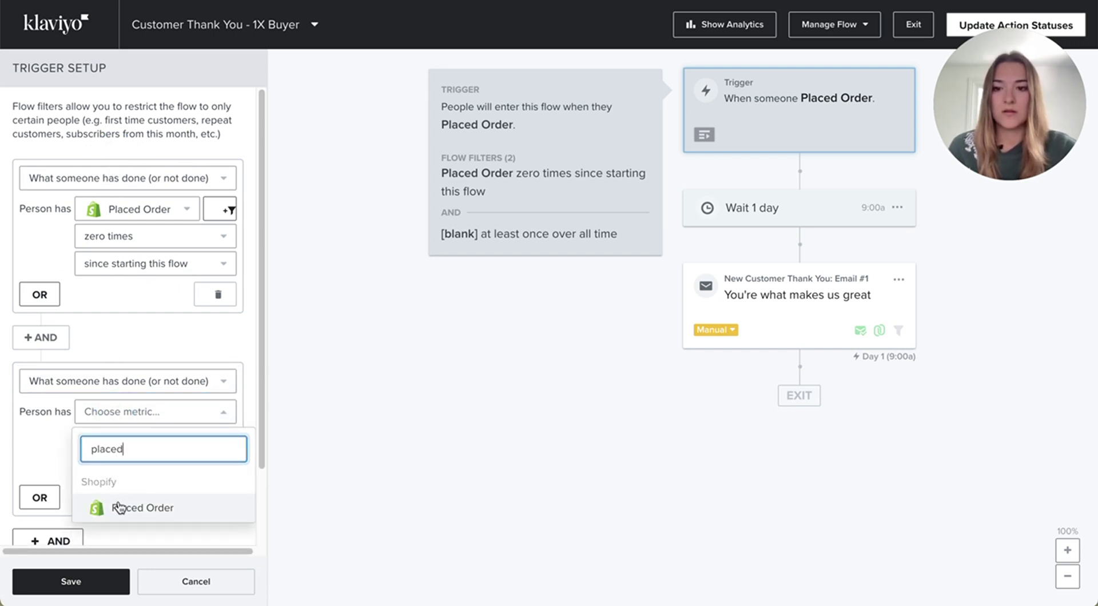
click(118, 505)
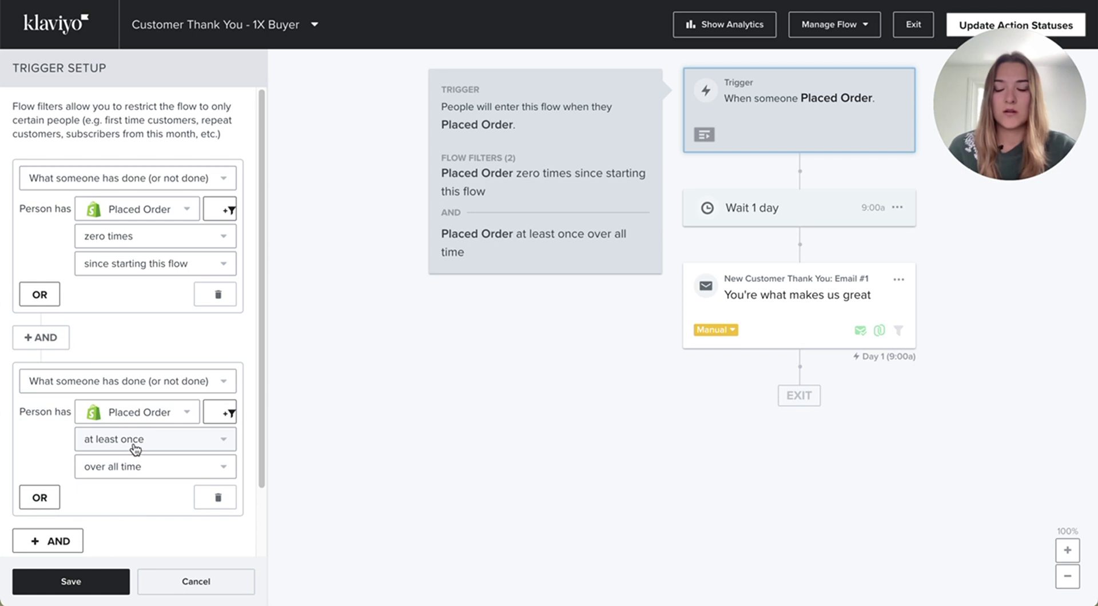
click(143, 449)
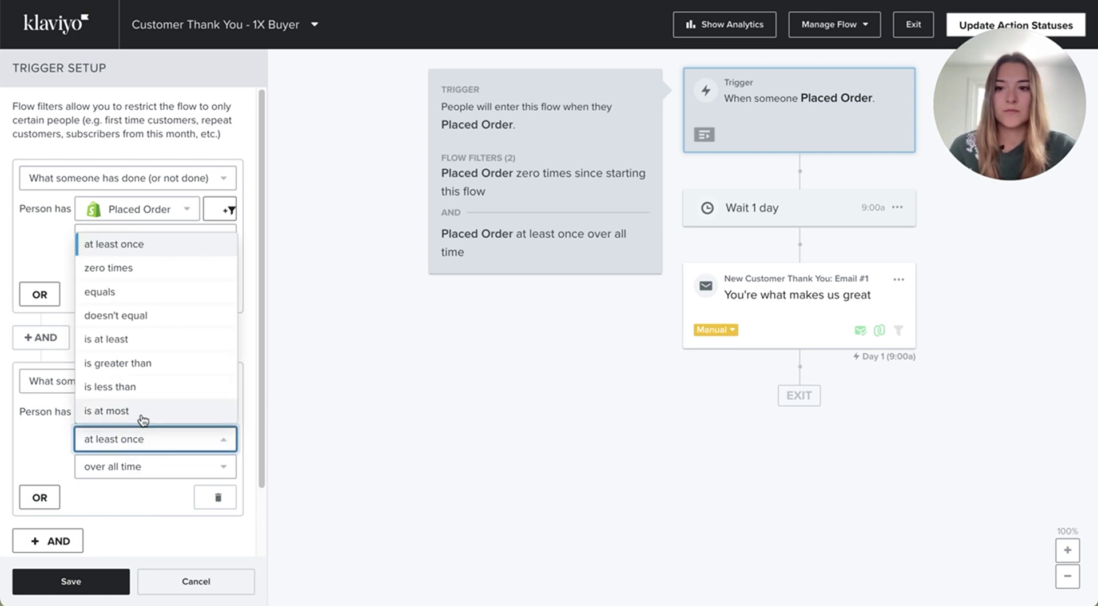
click(157, 290)
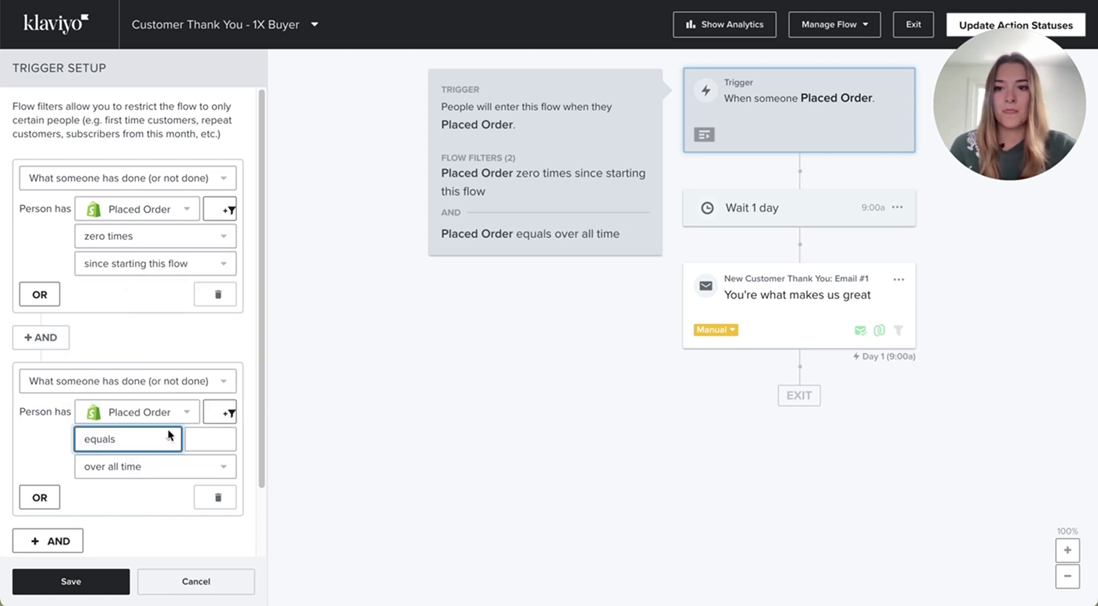
click(206, 437)
click(143, 519)
Add a third AND flow filter requiring Cancelled Order zero times since starting this flow.
click(53, 540)
scroll(138, 469, down, 3)
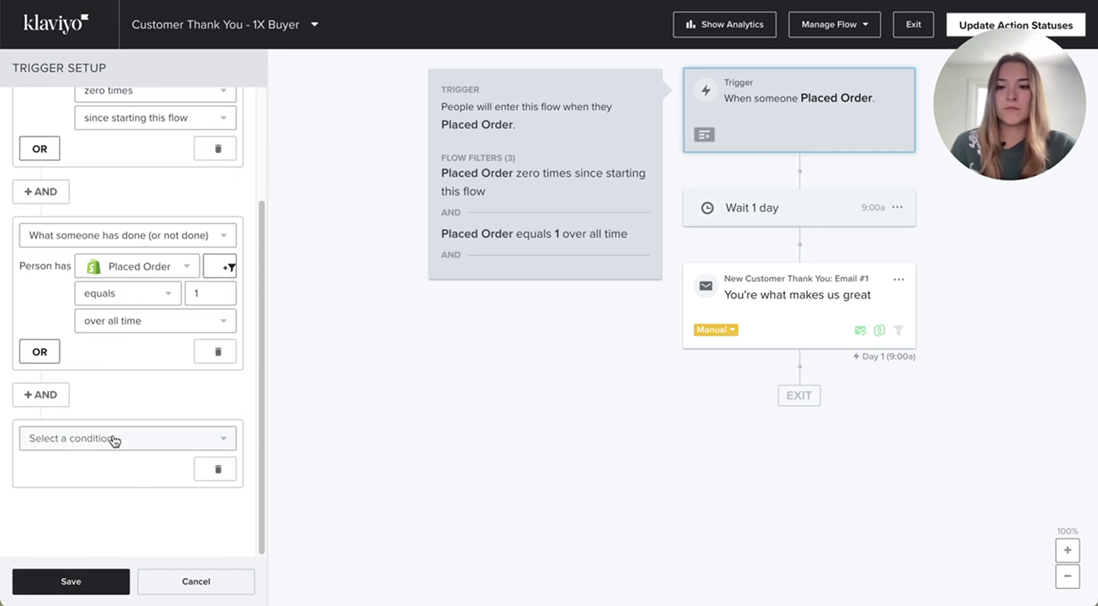
click(110, 433)
click(98, 220)
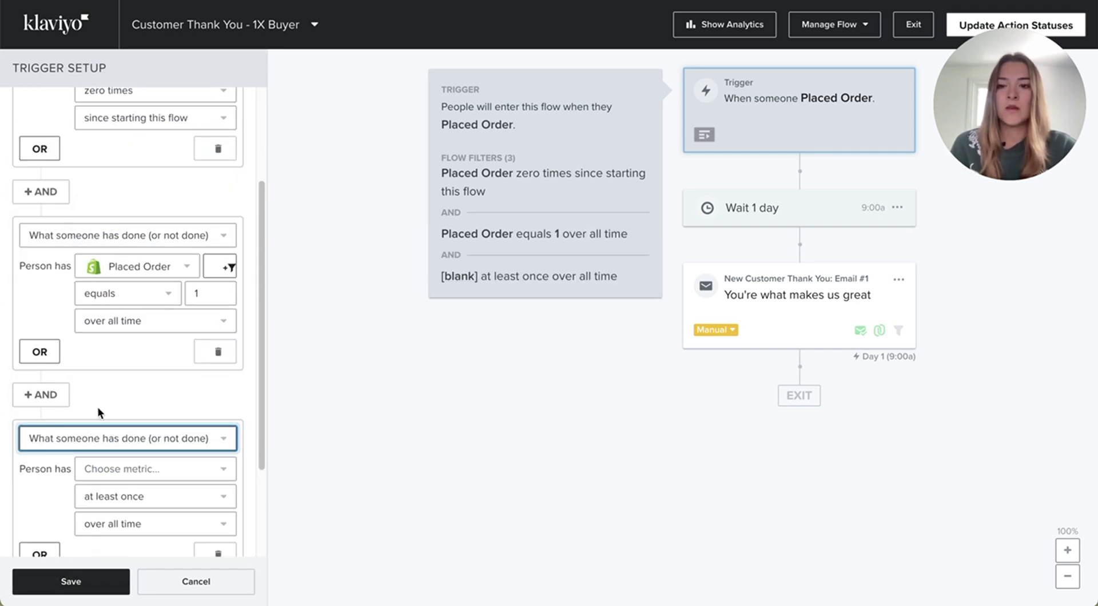
click(122, 468)
text(cancell)
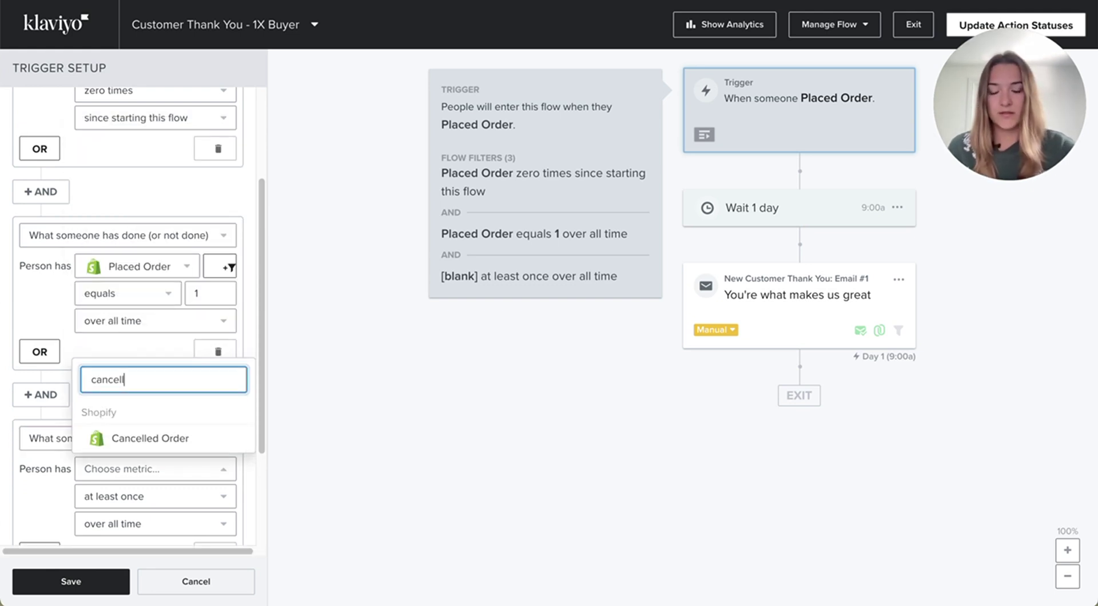
click(113, 434)
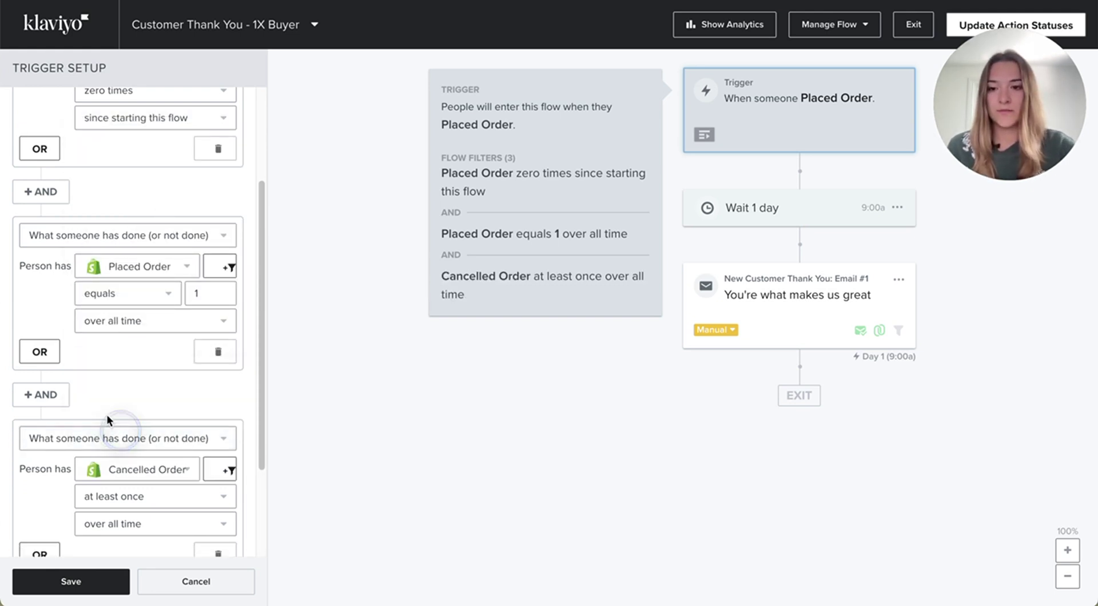
click(133, 501)
click(137, 325)
click(145, 527)
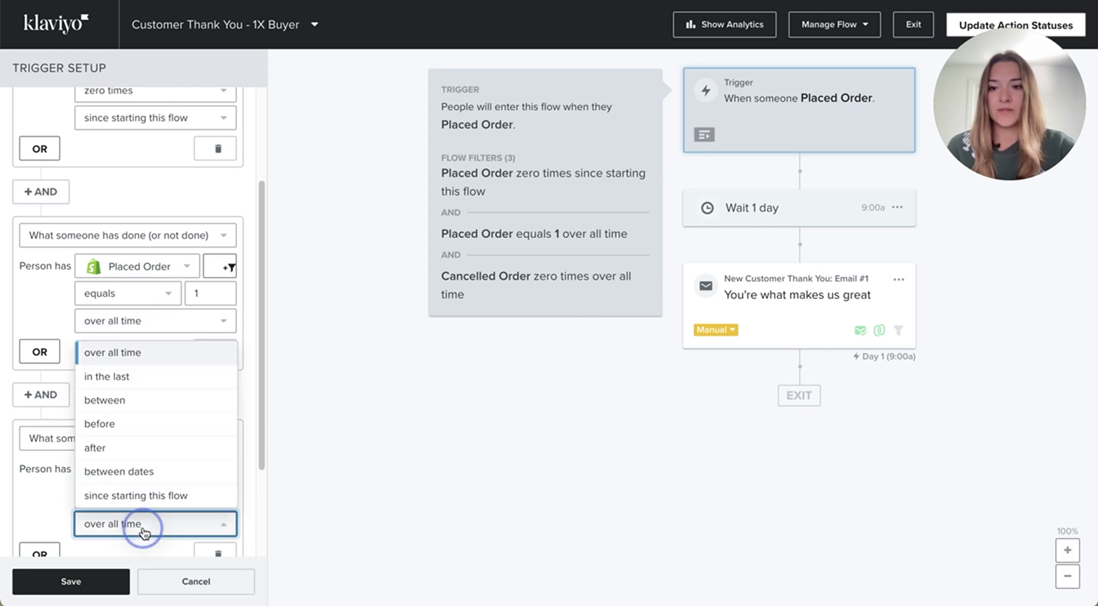
click(137, 495)
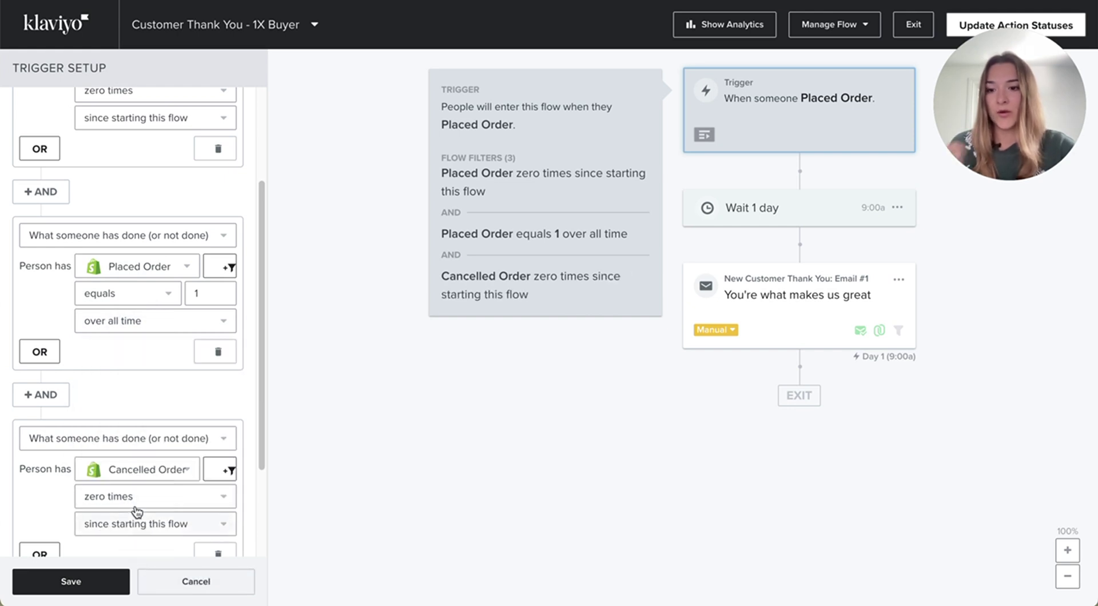
Add a fourth AND flow filter, "Has not been in this flow" at any time, and save the flow filters.
scroll(135, 496, down, 2)
click(48, 499)
click(167, 506)
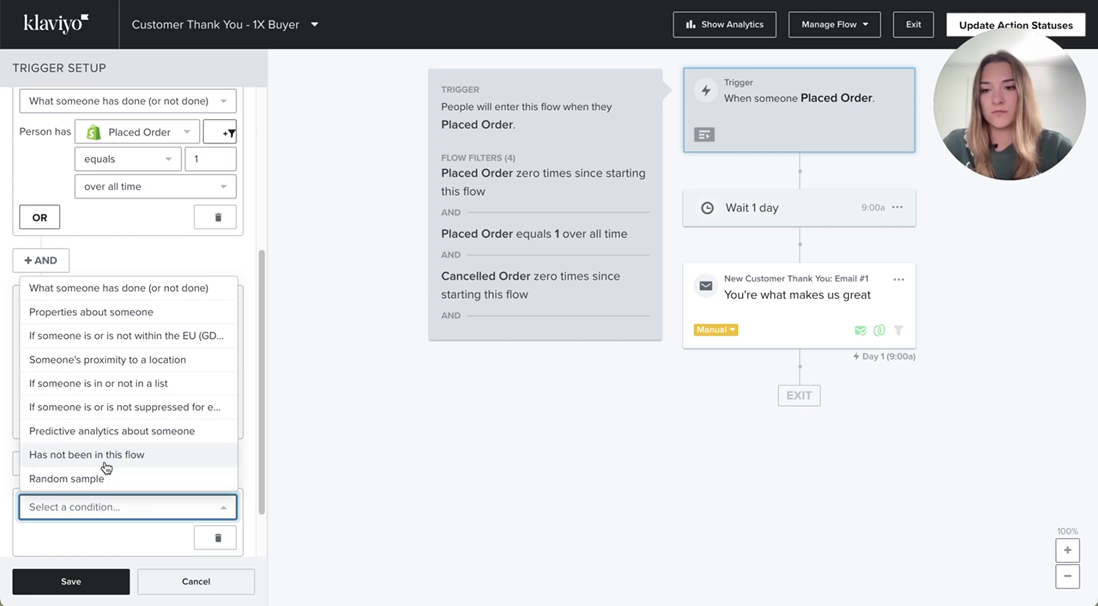
click(140, 456)
scroll(97, 422, down, 3)
click(103, 389)
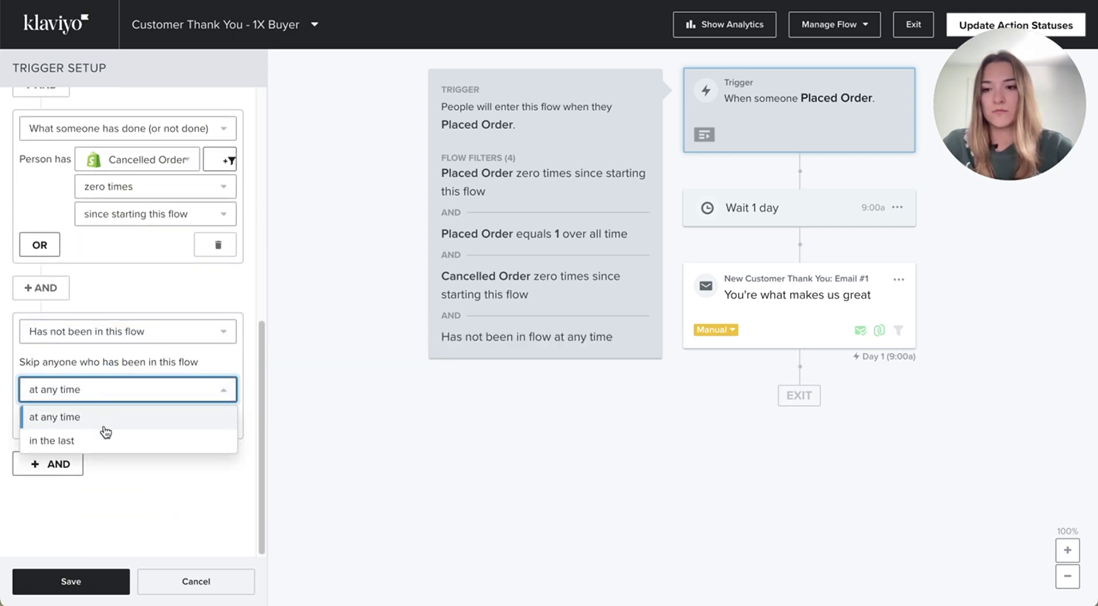
click(146, 500)
click(89, 584)
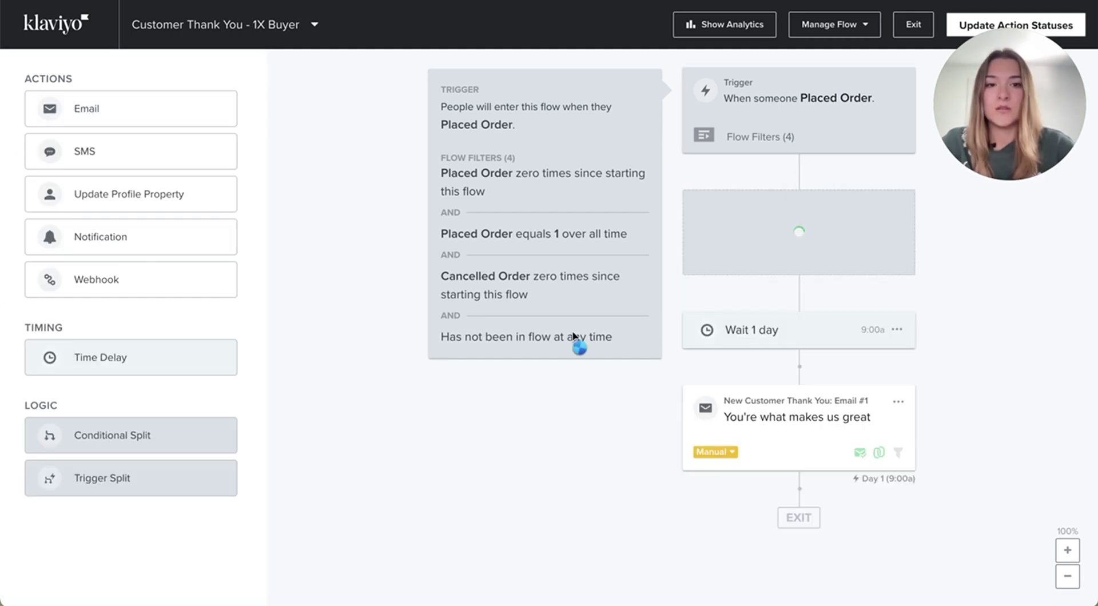
Insert a conditional split directly below the trigger with a 50% random sample condition and save it.
drag(581, 343, 577, 335)
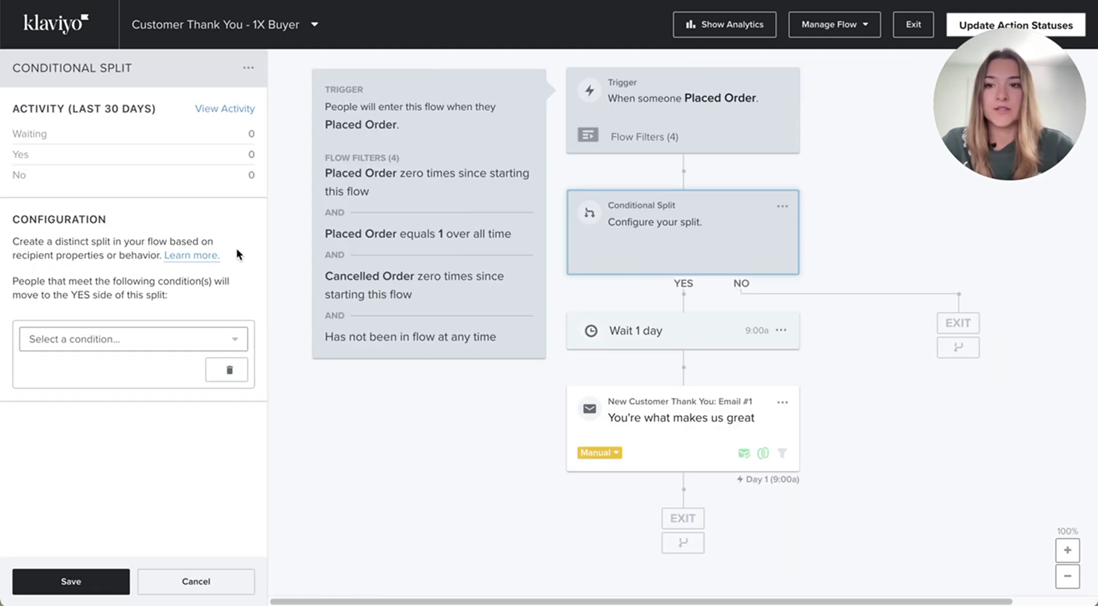
click(111, 342)
click(98, 533)
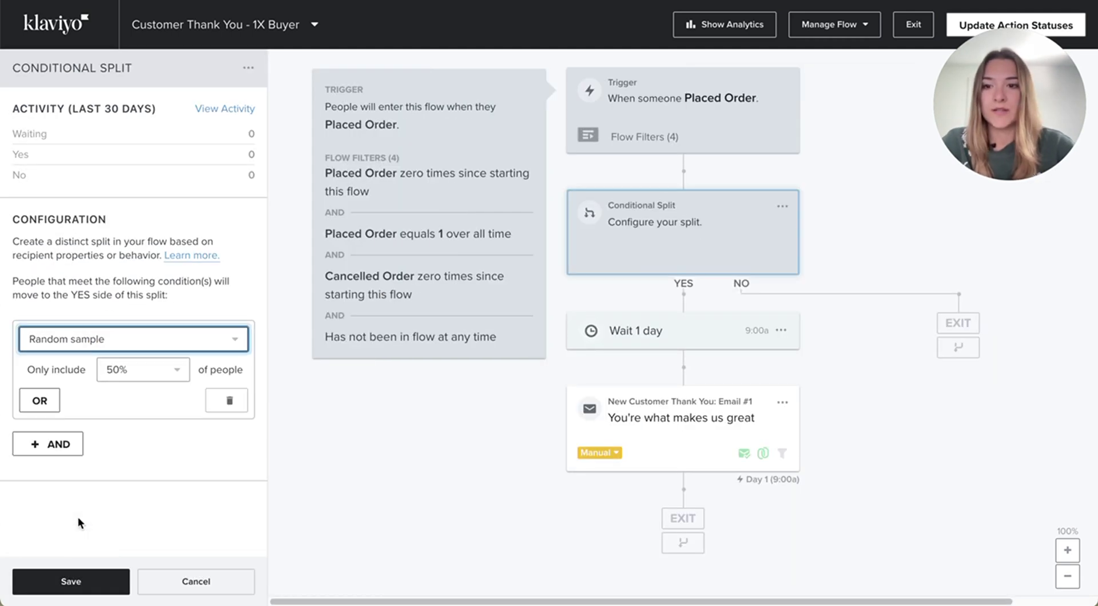
click(93, 582)
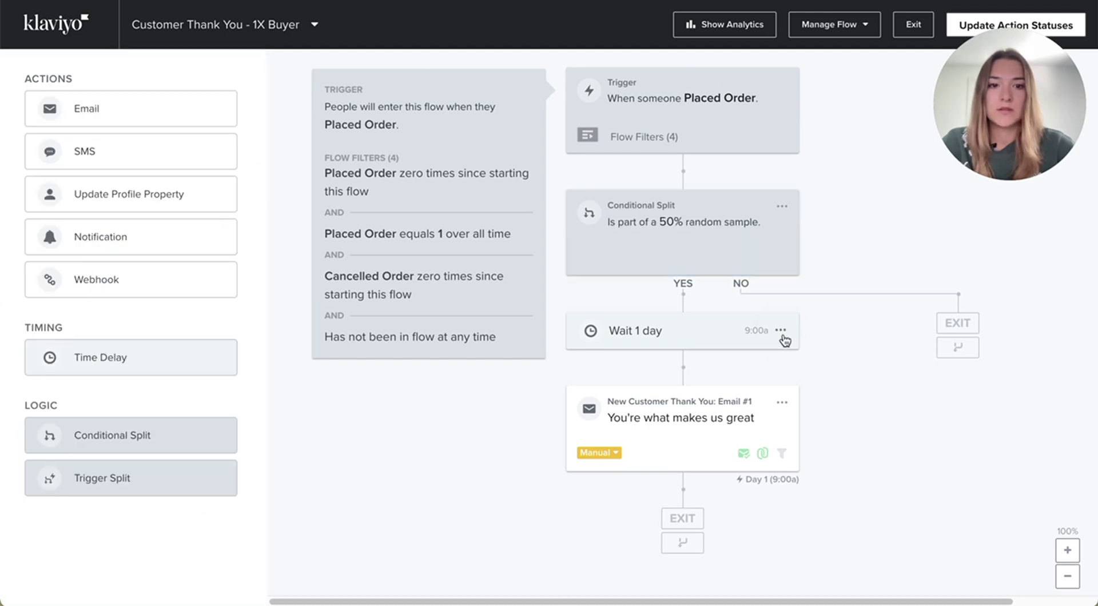
Clone the 1-day delay onto the split's NO branch, set the copy to 15 minutes and save it.
click(781, 331)
click(799, 348)
click(686, 406)
drag(695, 412, 942, 312)
click(15, 139)
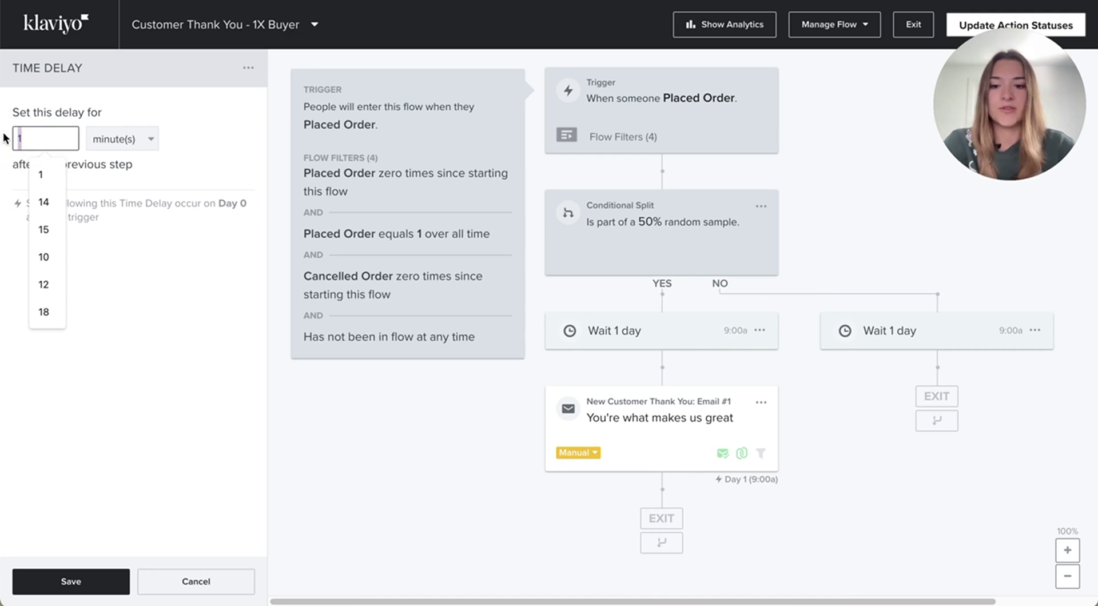
text(21)
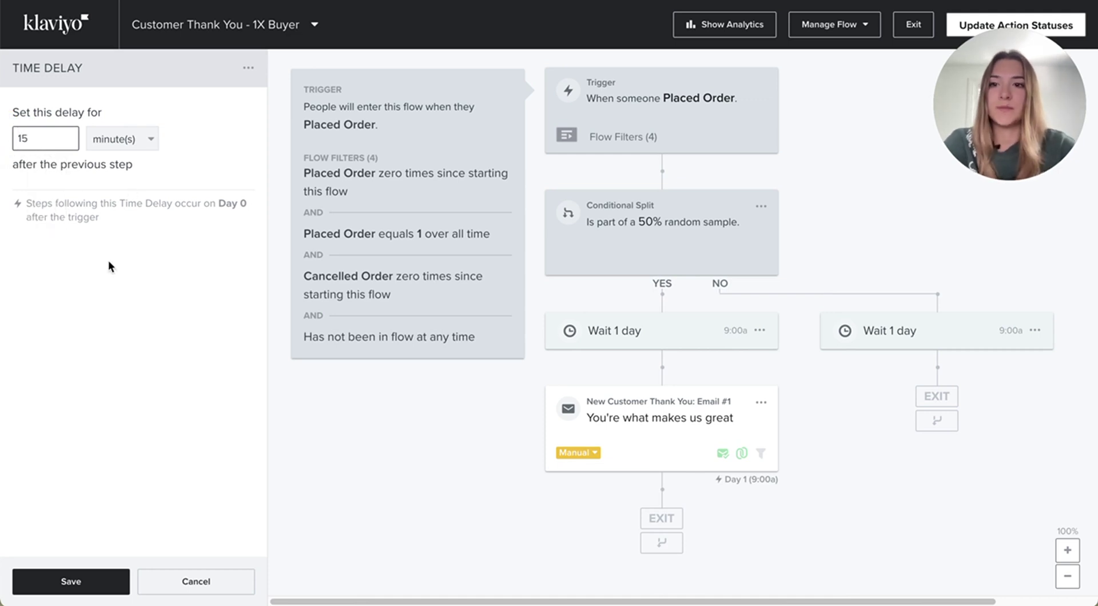
click(80, 586)
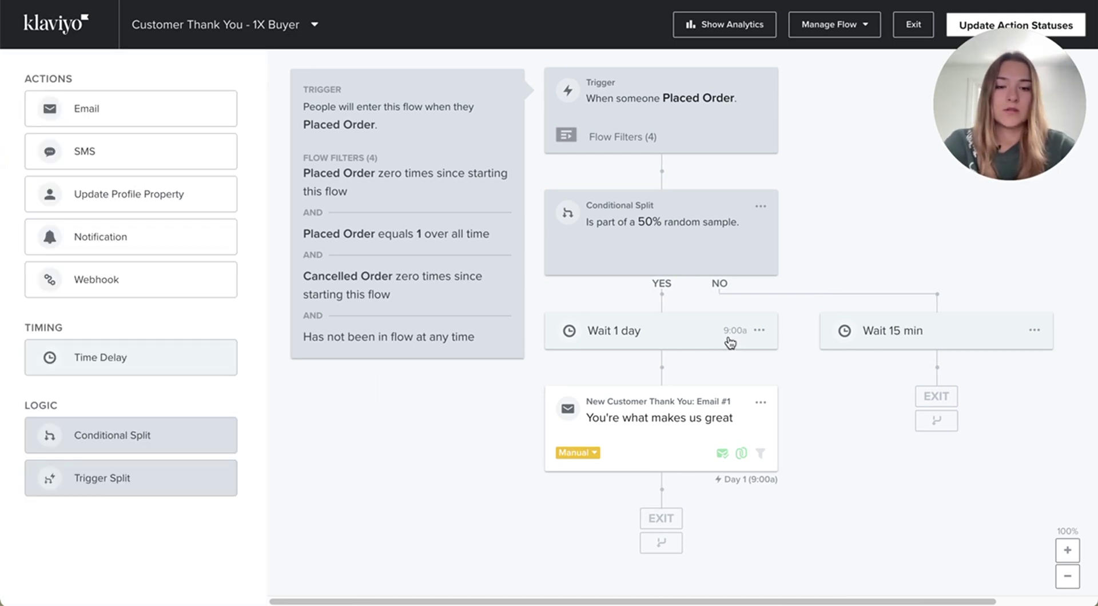
Turn off "Delay until a specific time of day" for the YES branch's 1-day delay and save it.
click(729, 342)
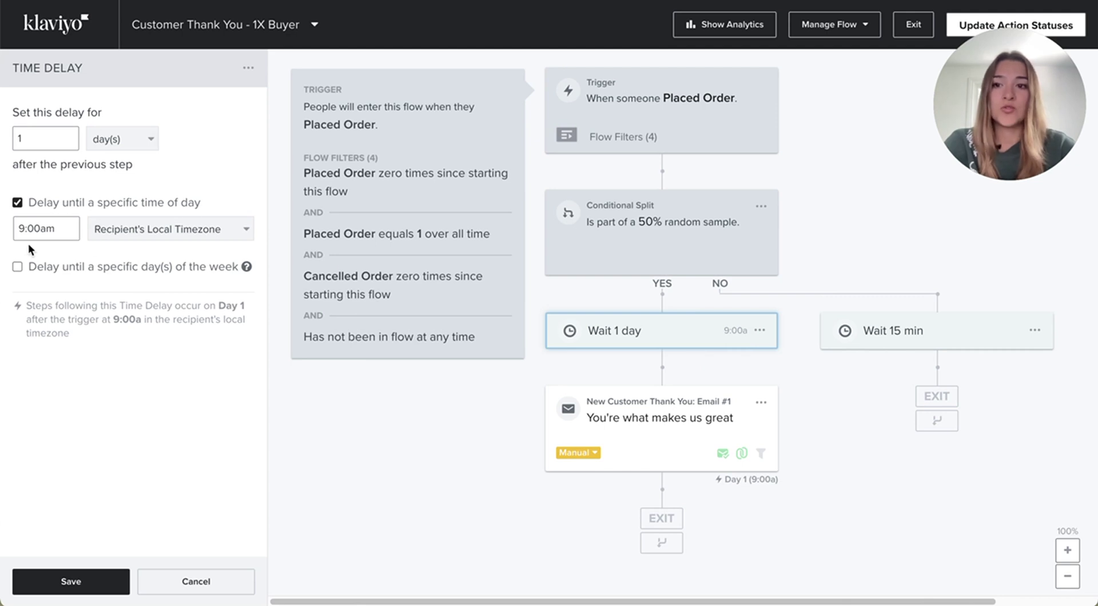
drag(112, 203, 253, 202)
click(17, 202)
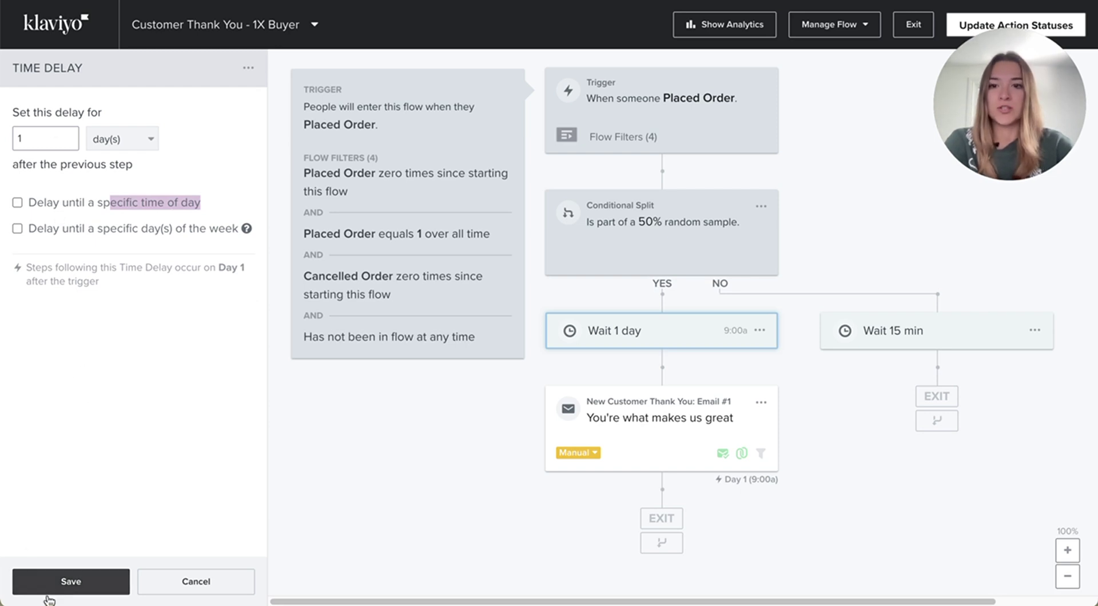
click(66, 592)
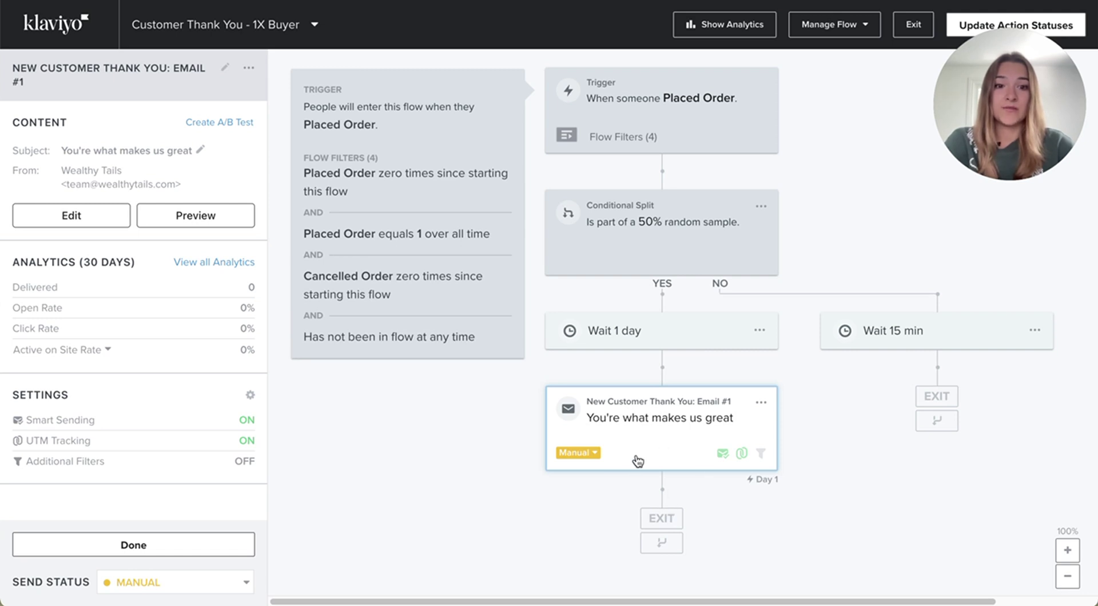
Turn off Smart Sending for New Customer Thank You: Email #1 on the YES branch.
click(243, 428)
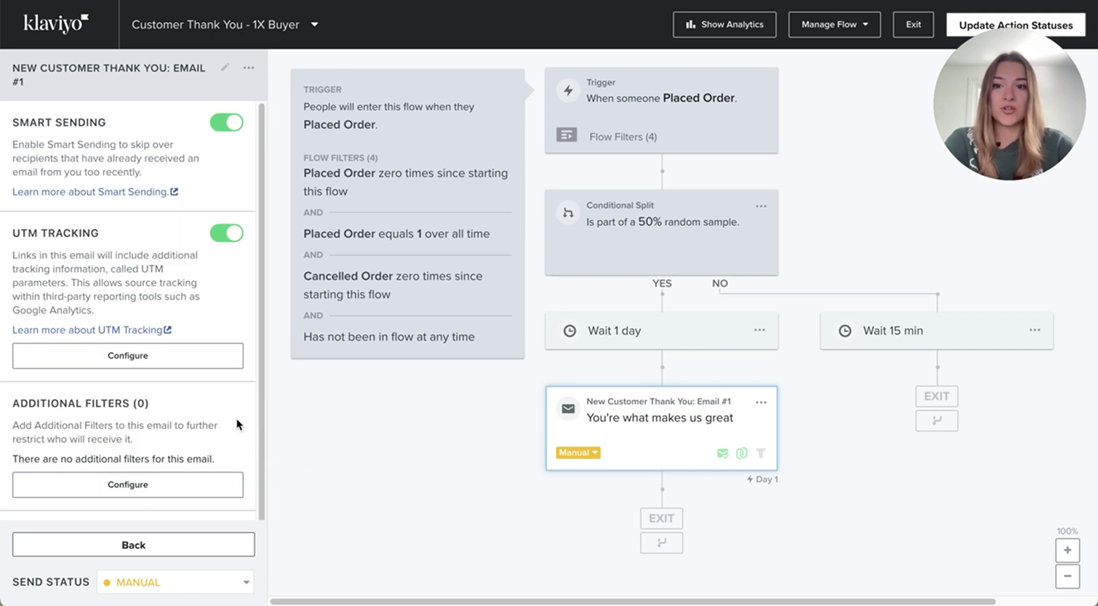
click(218, 121)
click(171, 548)
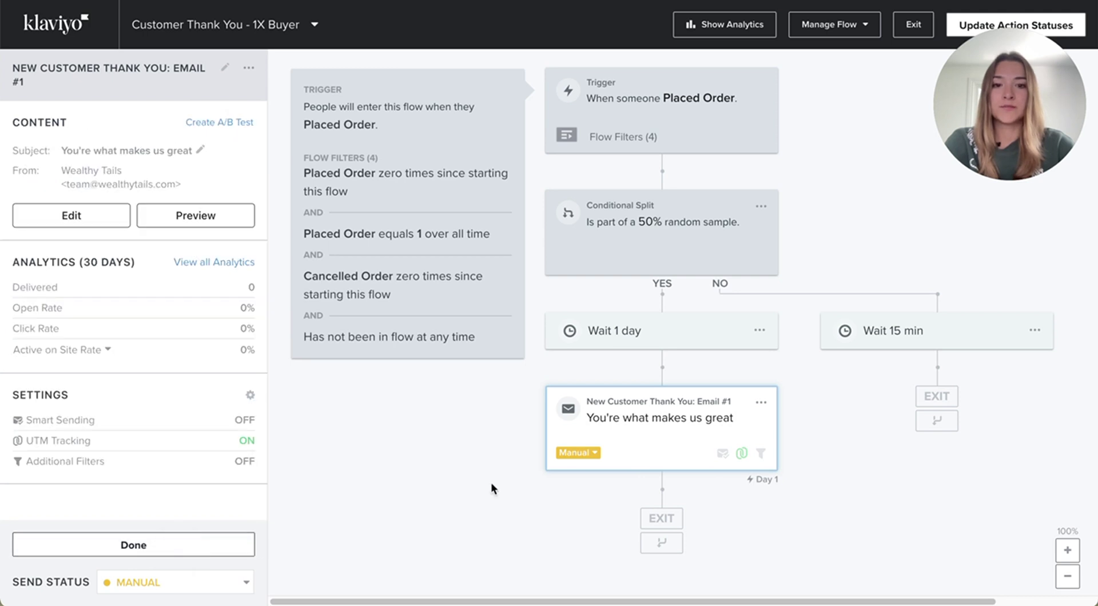
Insert a conditional split directly below New Customer Thank You: Email #1 on the YES branch.
click(511, 483)
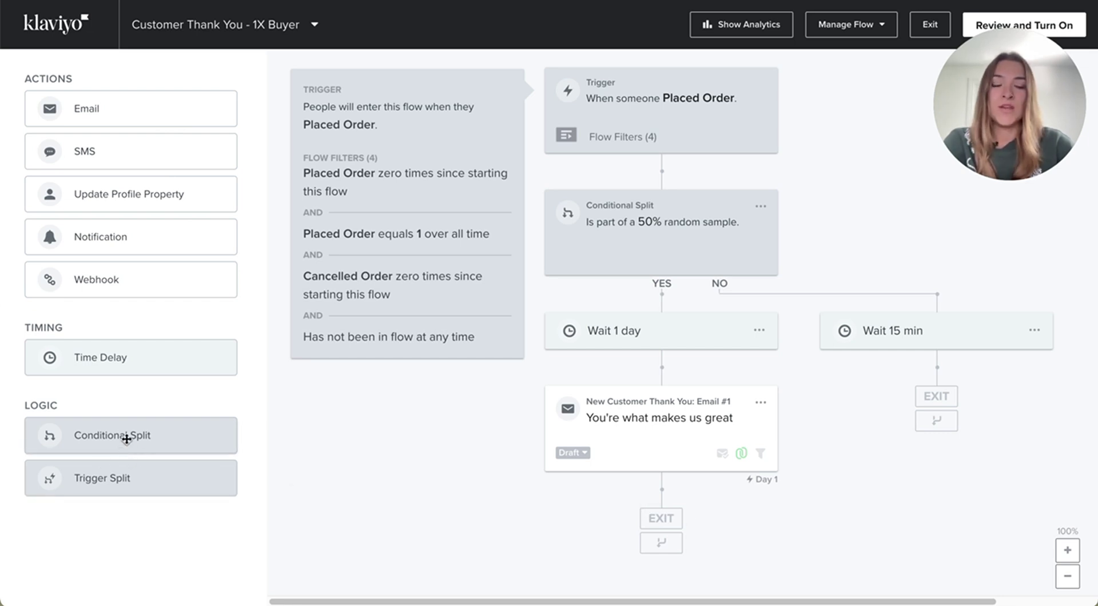
drag(117, 440, 671, 503)
scroll(783, 378, down, 2)
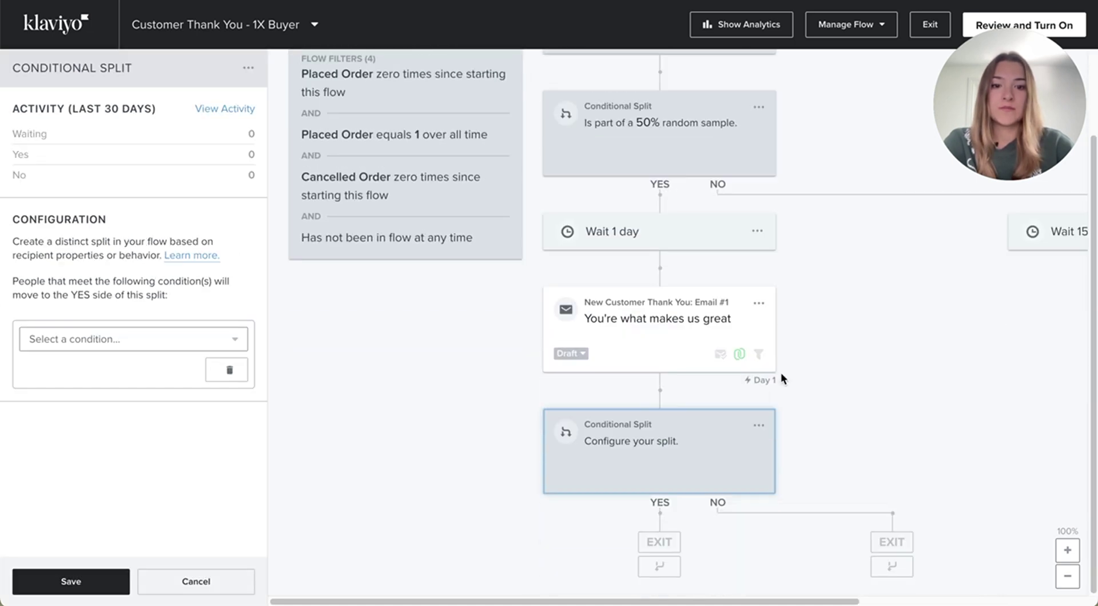
Set the new split's condition to Properties about someone, Country equals Canada, and save it.
click(143, 343)
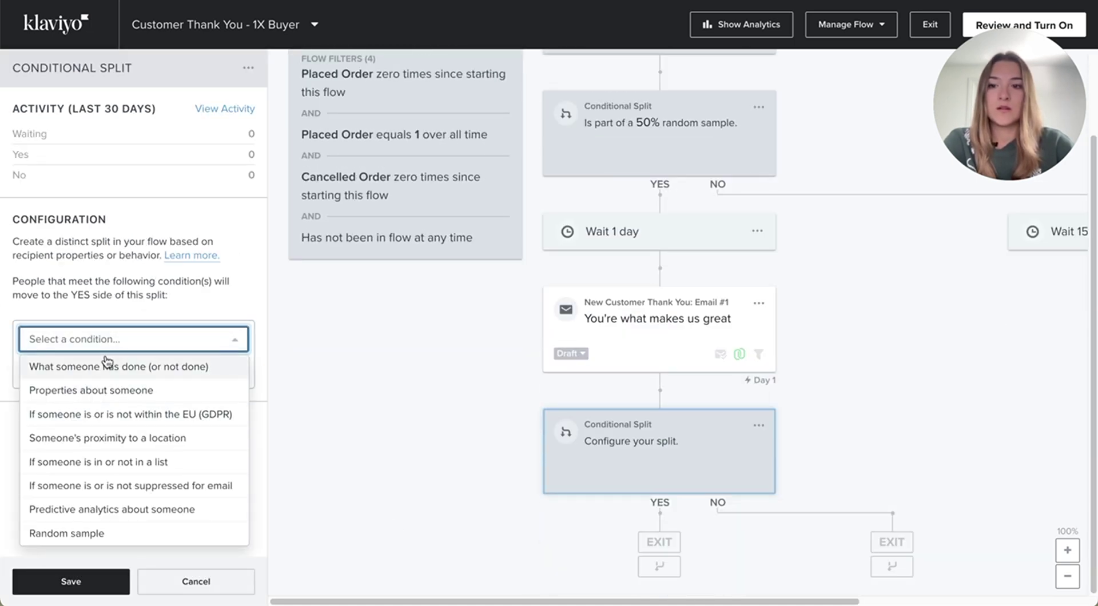
click(111, 392)
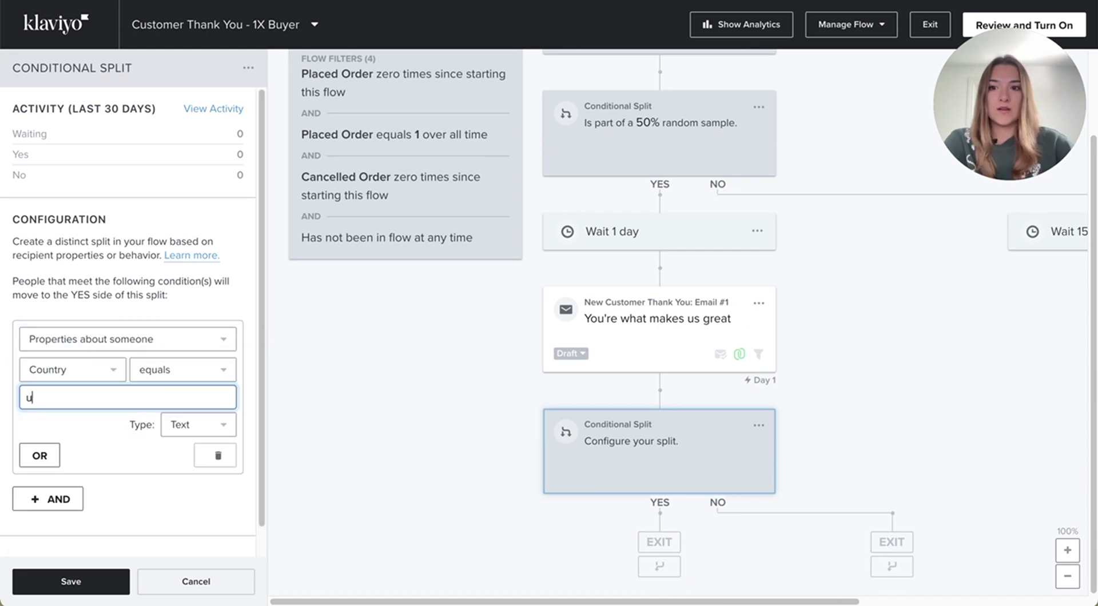
key(BackSpace)
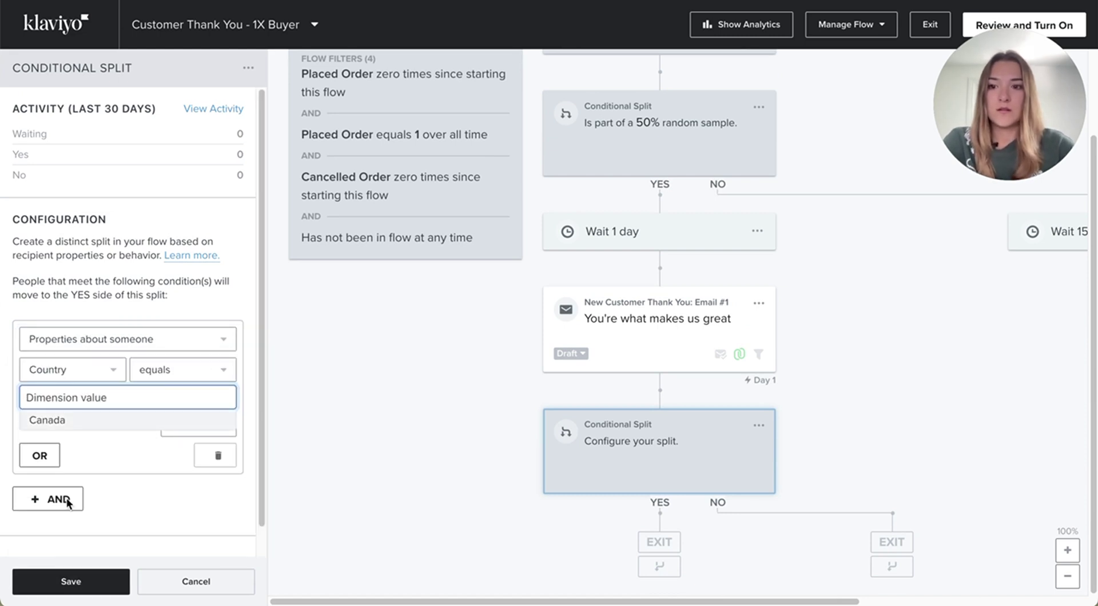
click(79, 422)
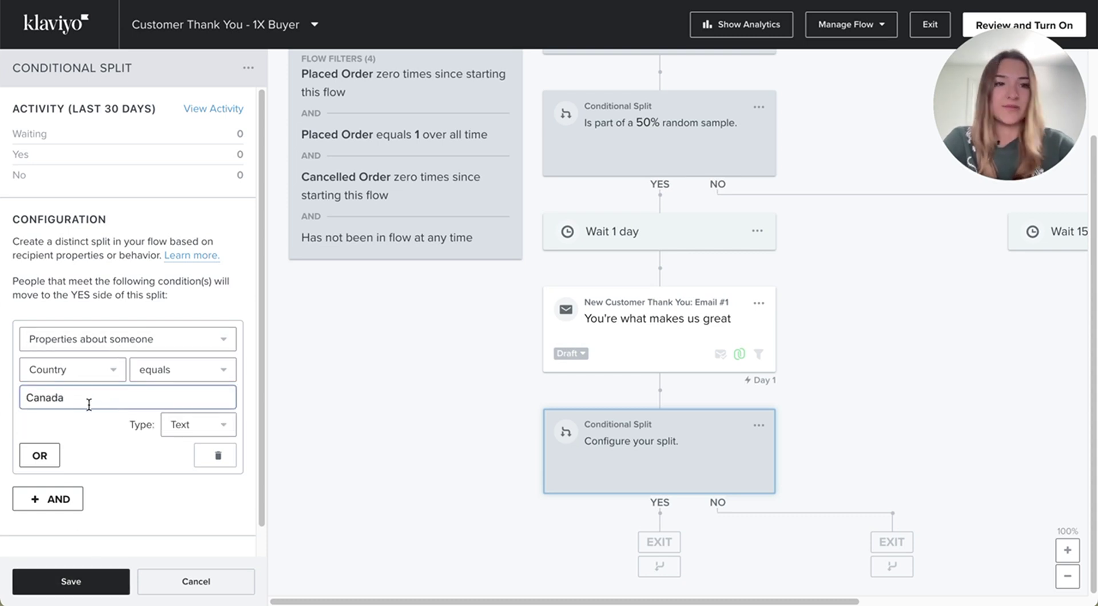
click(31, 403)
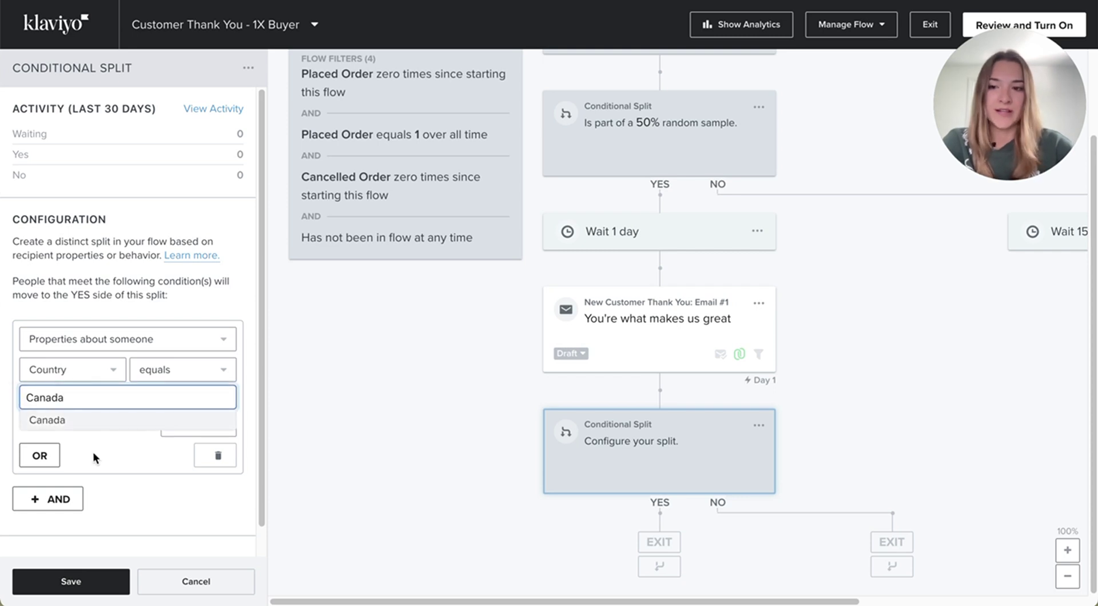
click(80, 417)
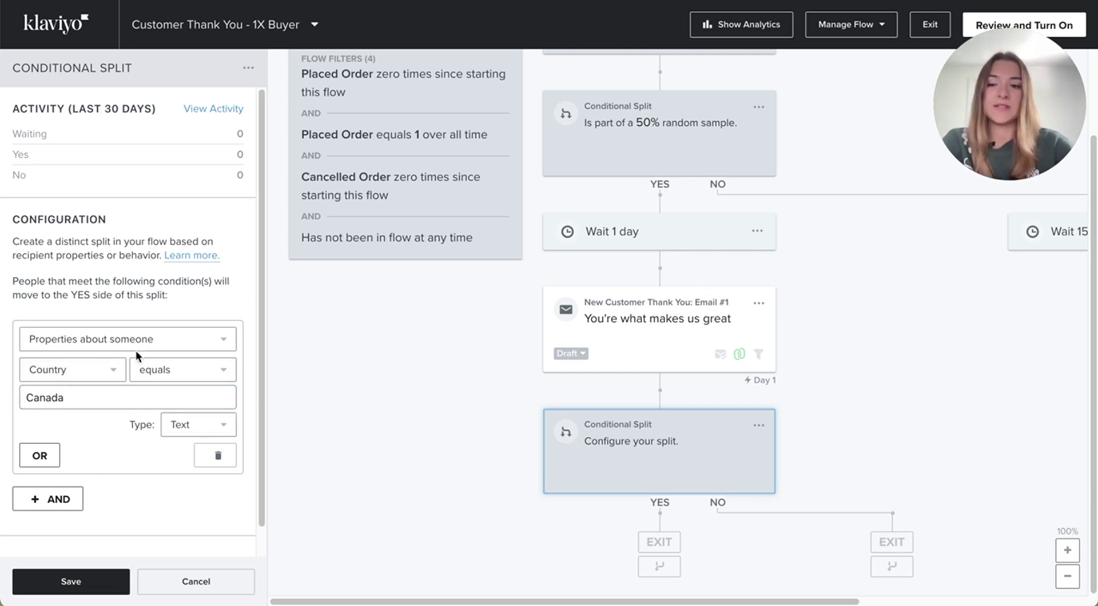
click(71, 582)
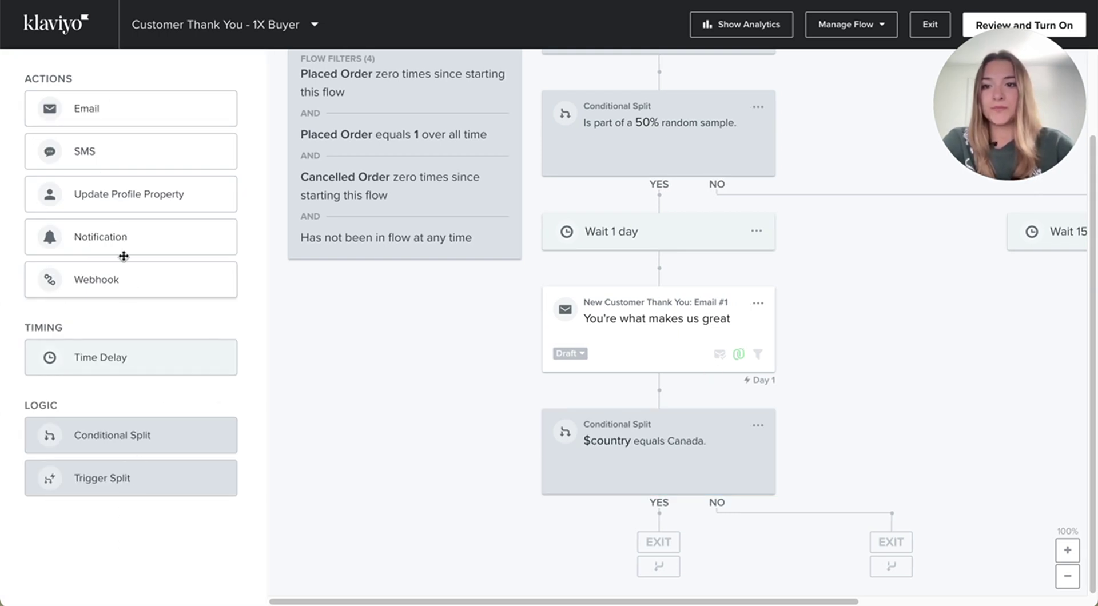
Add a 7-day time delay on the YES branch of the Canada split and save it.
drag(127, 356, 659, 513)
click(60, 147)
key(BackSpace)
text(7)
key(Return)
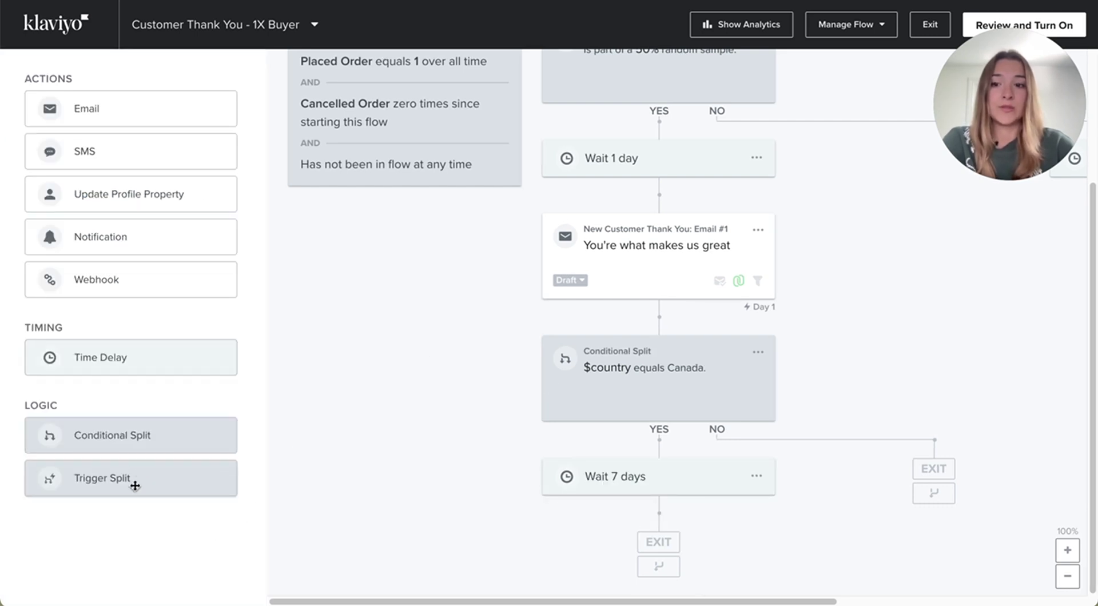
Add a 14-day time delay on the NO branch of the Canada split and save it.
scroll(661, 386, right, 2)
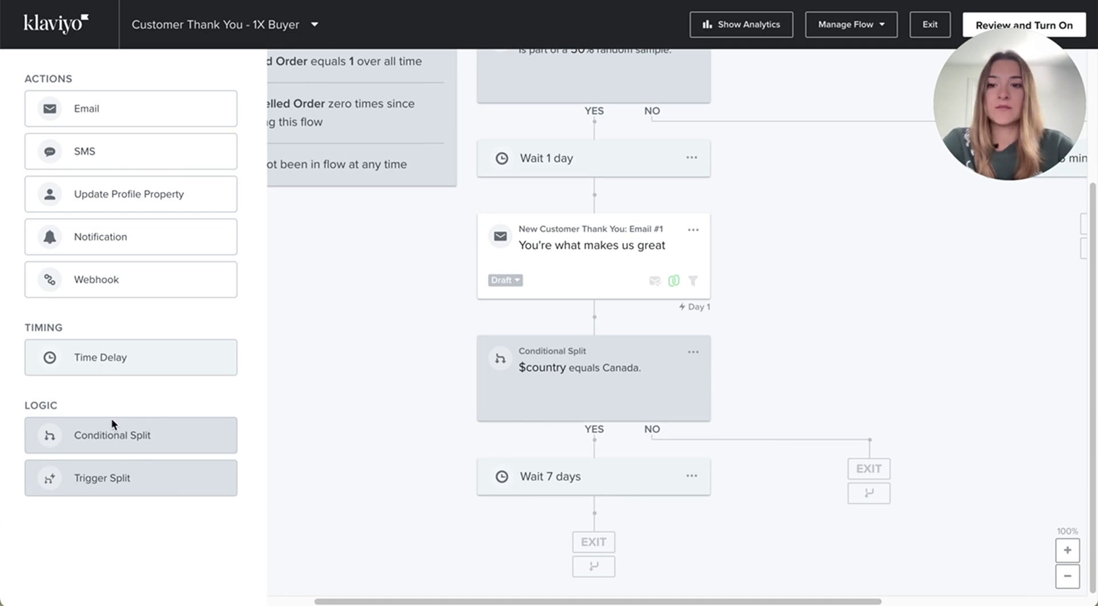
drag(108, 361, 913, 447)
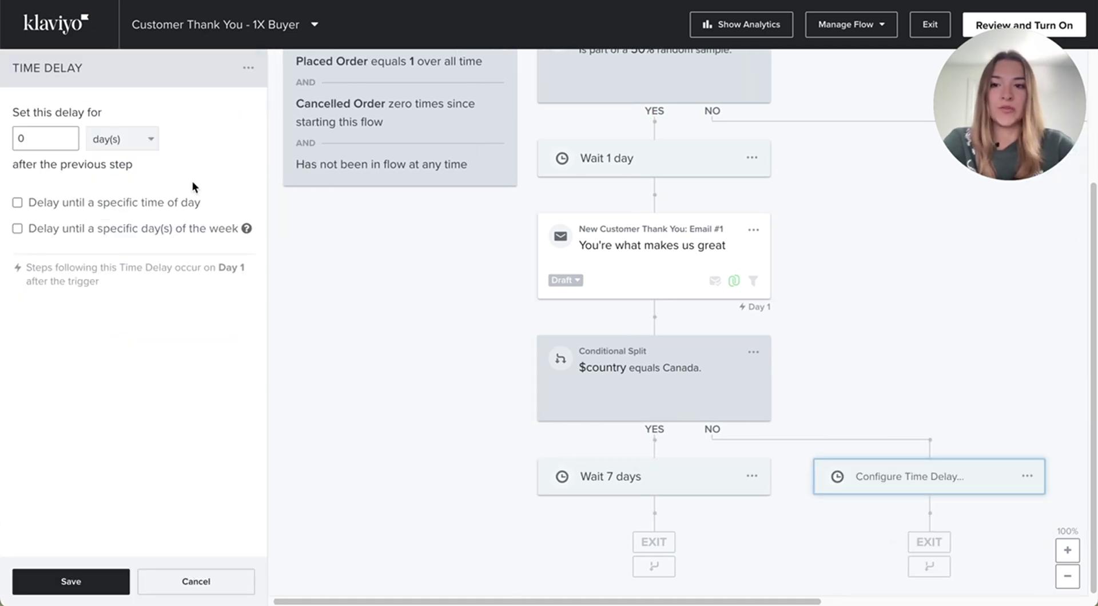
double_click(36, 132)
text(14)
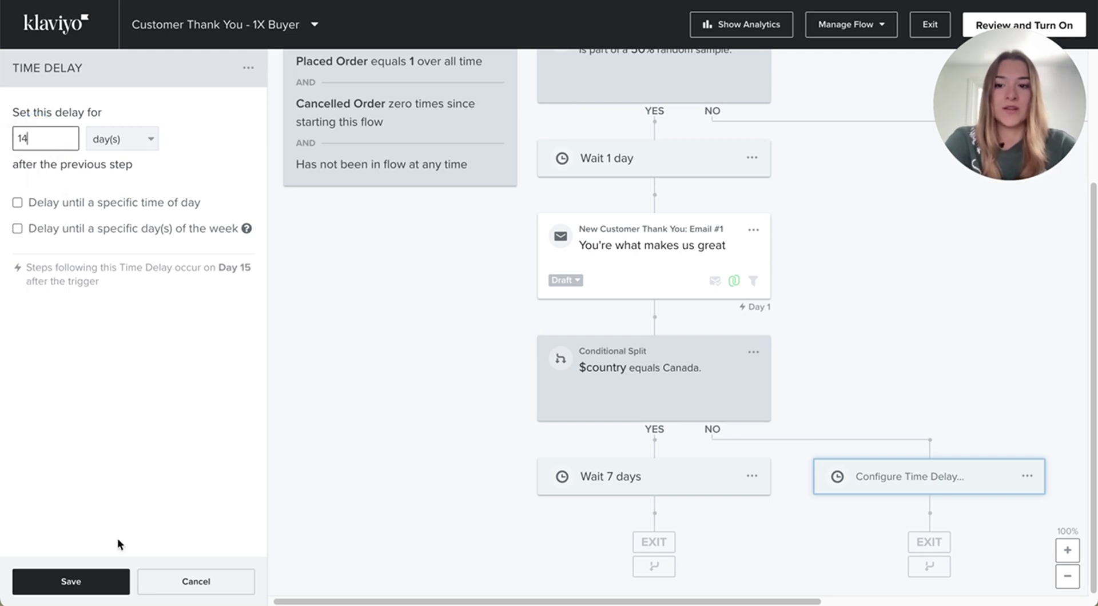
click(114, 577)
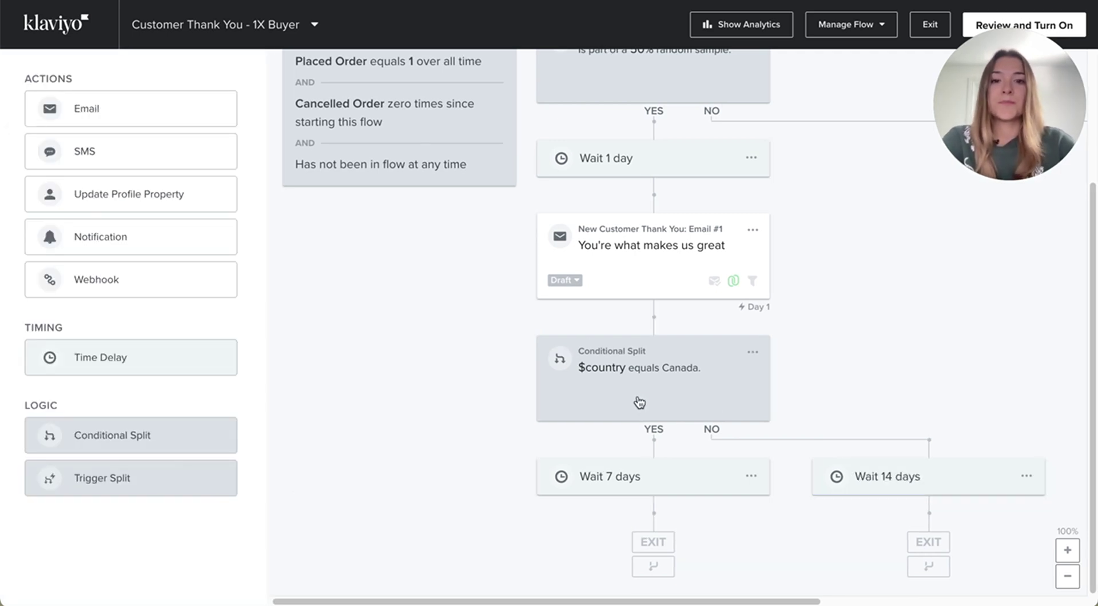
Try adding AND and OR conditions to the Canada split, with Properties about someone as the OR condition, and discard them.
click(640, 400)
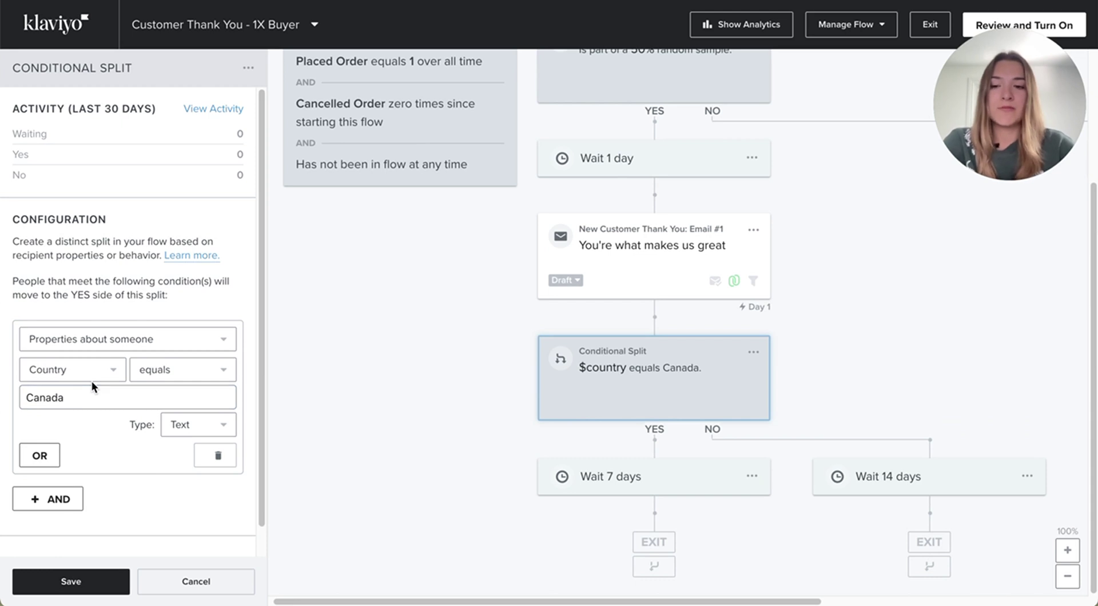
click(95, 400)
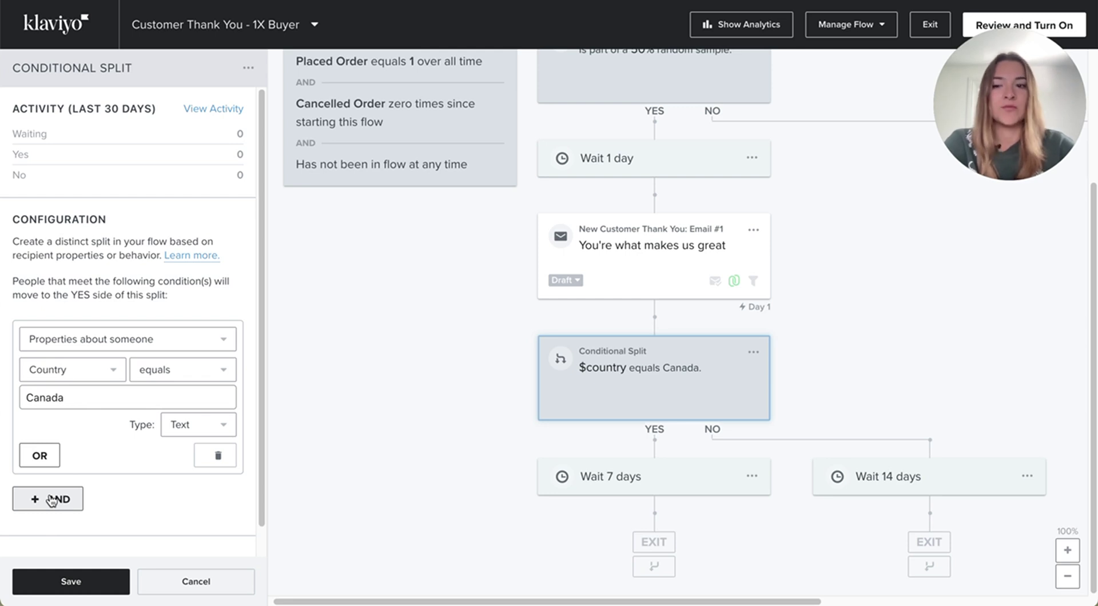
click(52, 500)
click(31, 451)
scroll(101, 375, down, 2)
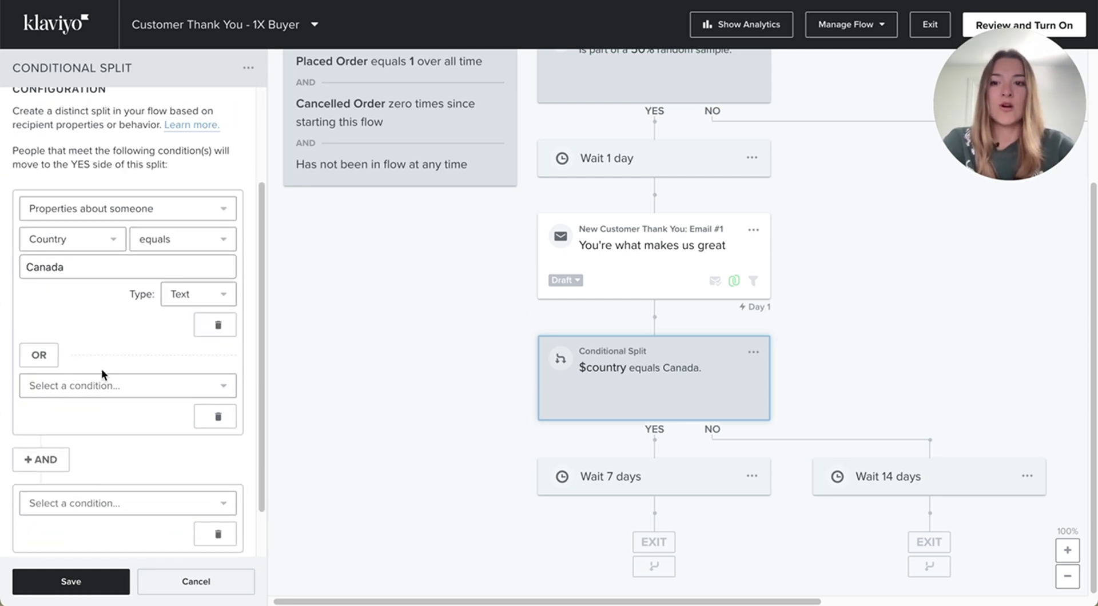
click(104, 384)
click(109, 211)
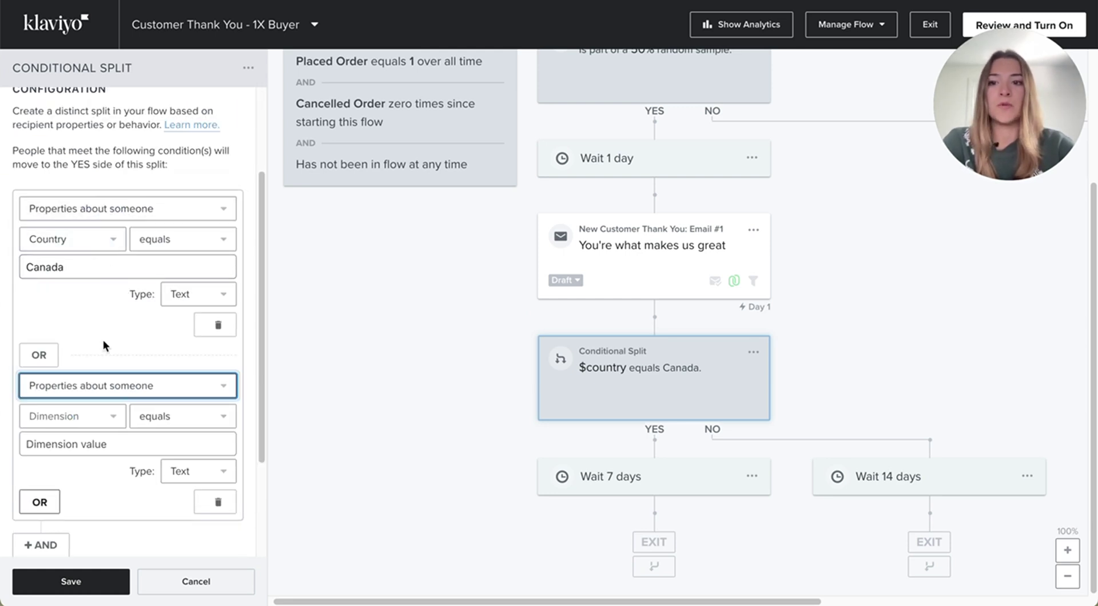
click(95, 416)
click(180, 337)
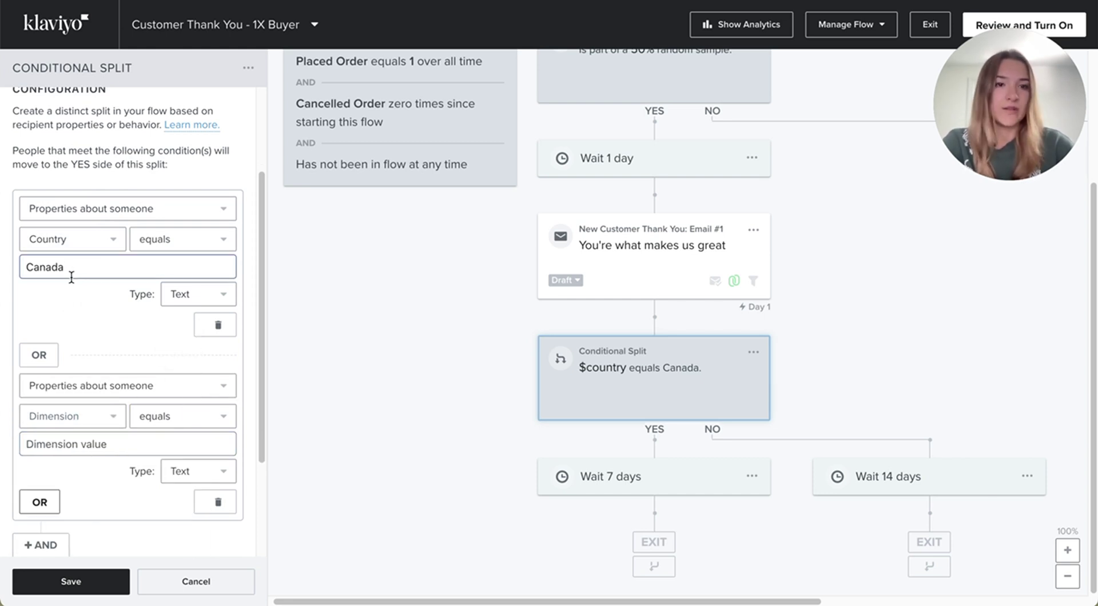
click(217, 502)
click(432, 444)
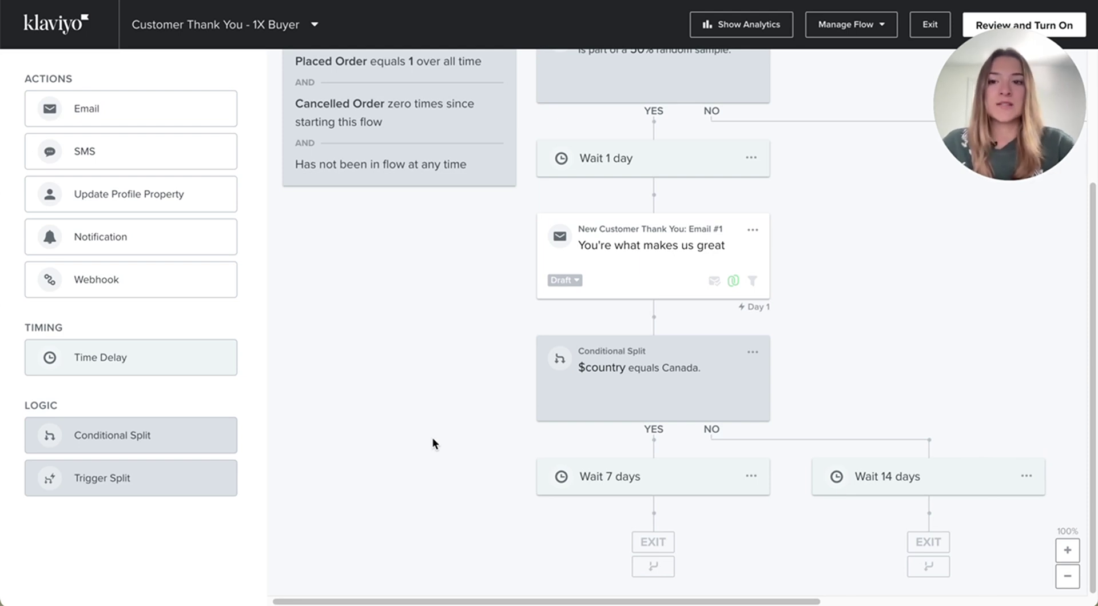
Try inserting a profile-property conditional split above the Canada split, search its properties for "ge", and cancel it.
drag(169, 452, 711, 359)
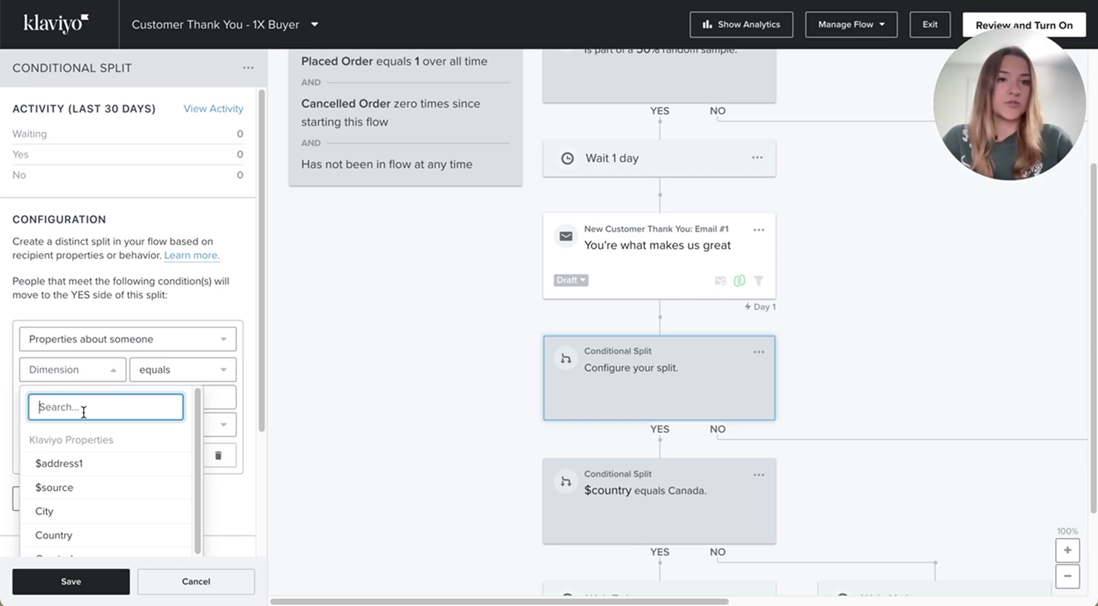
text(ge)
key(BackSpace)
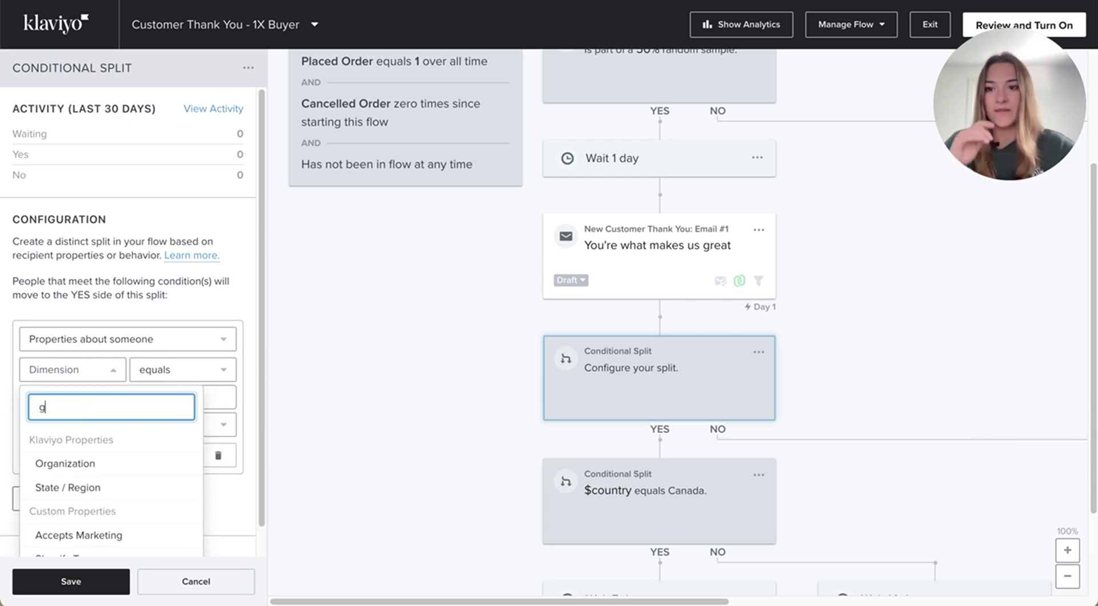
key(BackSpace)
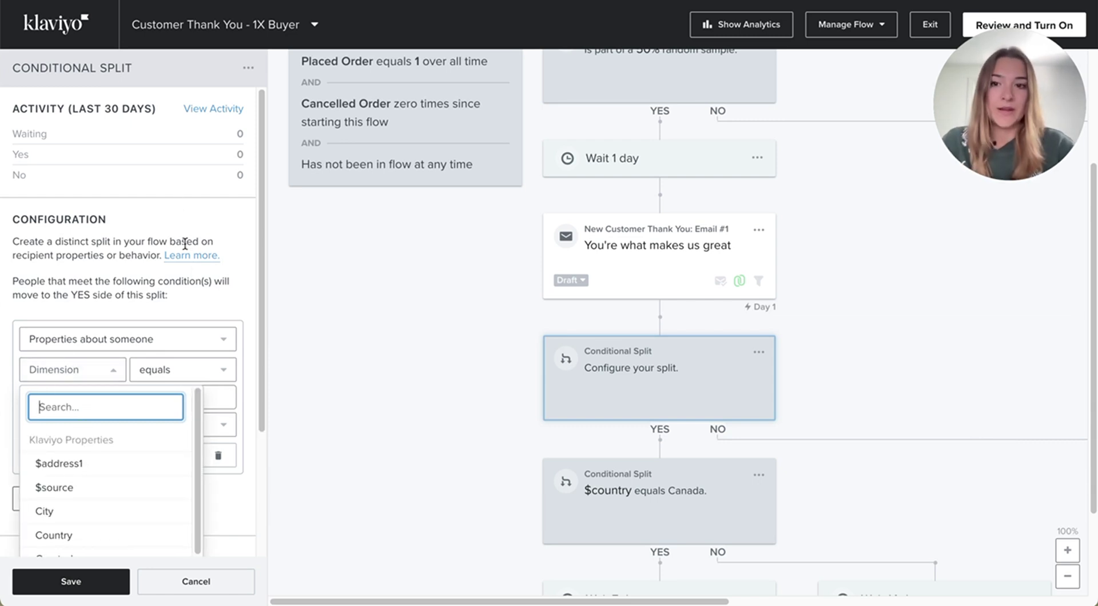
click(246, 238)
click(191, 585)
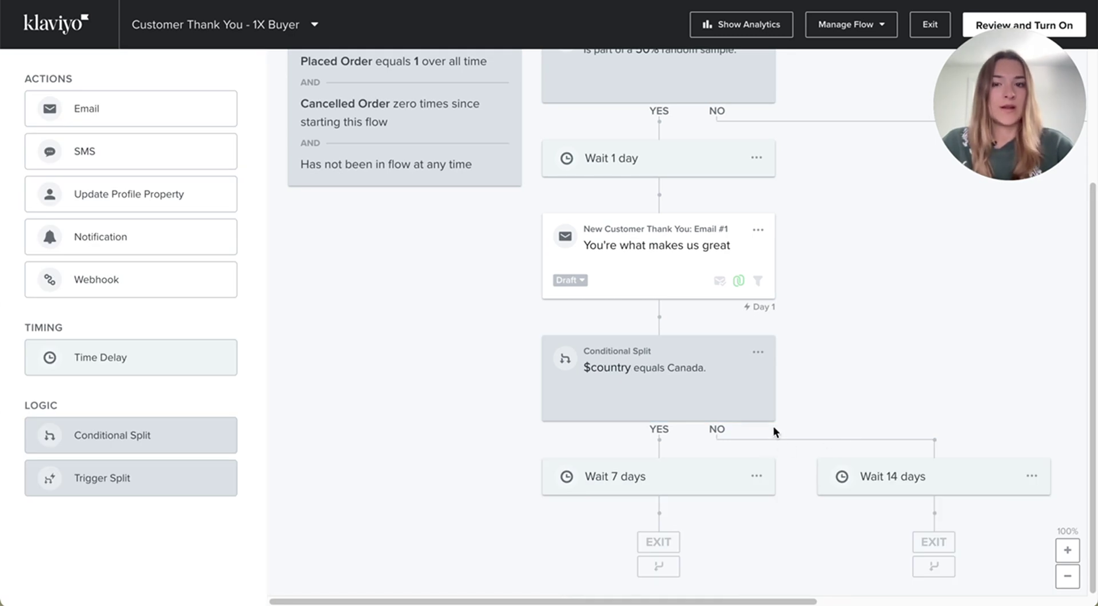
scroll(757, 402, up, 3)
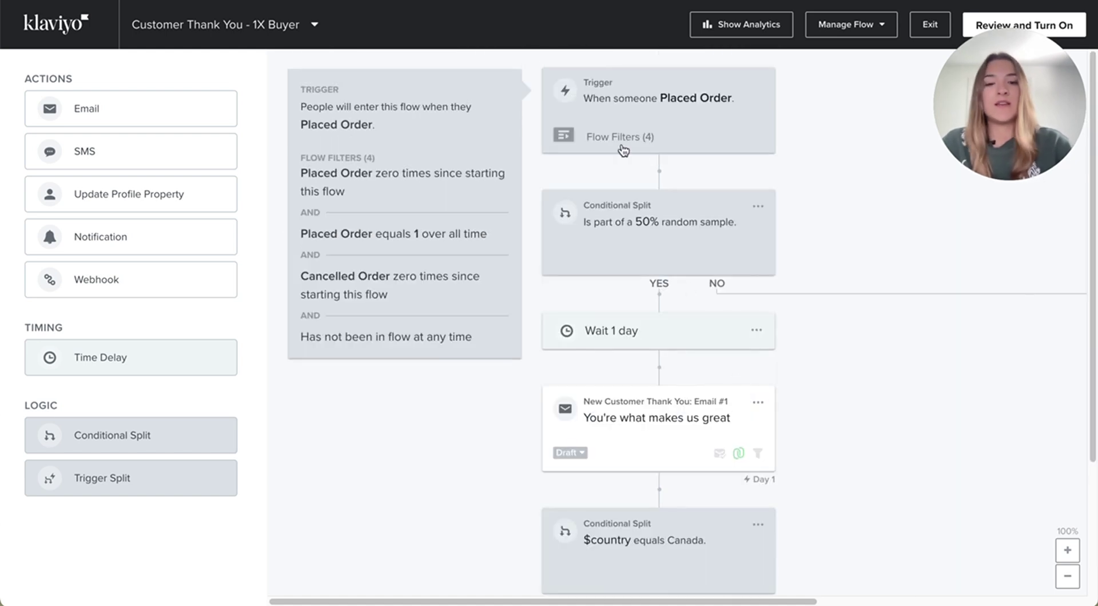
scroll(713, 346, down, 3)
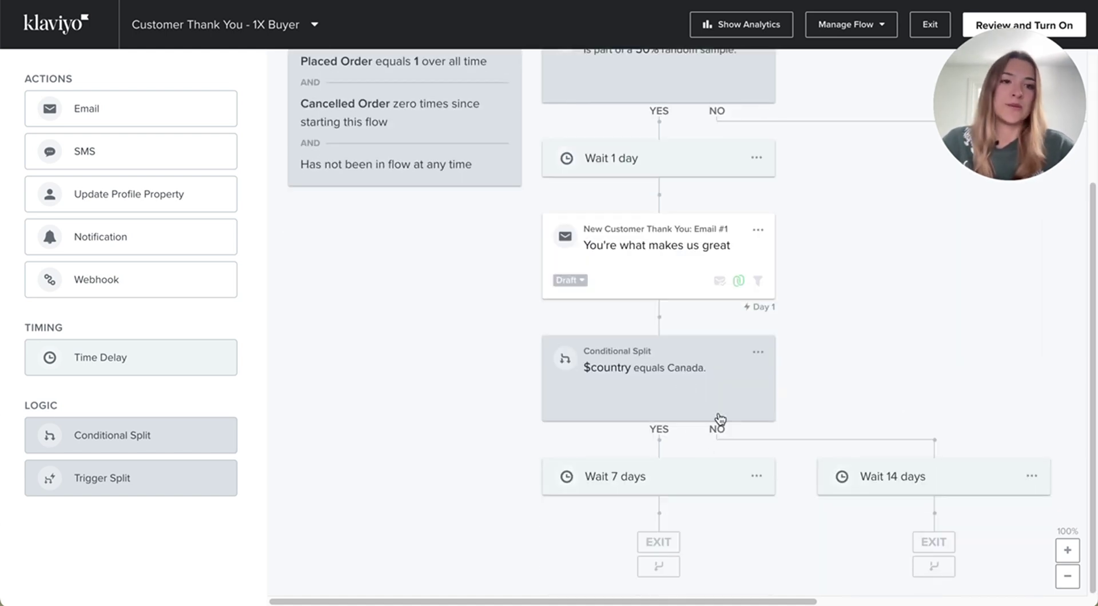